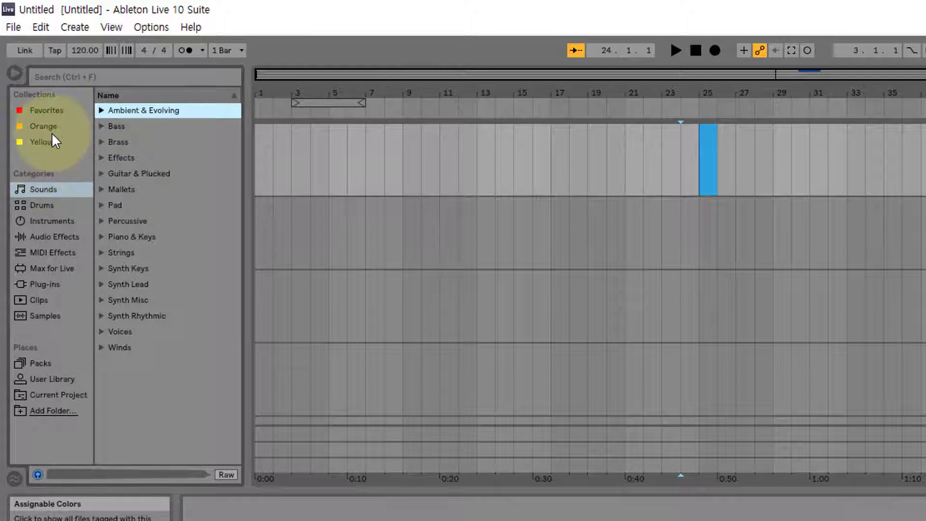
Step: Tag the sample 3OSC.aif with the Orange collection colour and display the Orange collection's contents
right_click(41, 125)
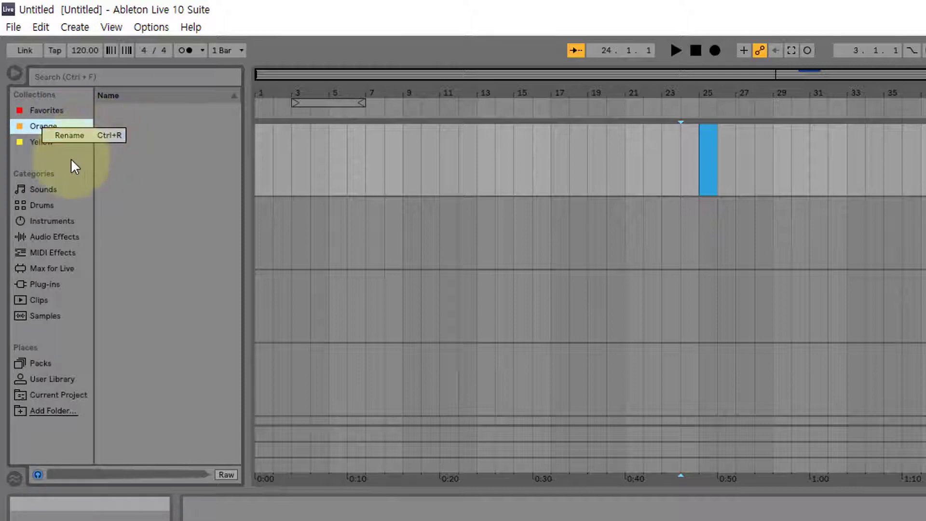
left_click(41, 125)
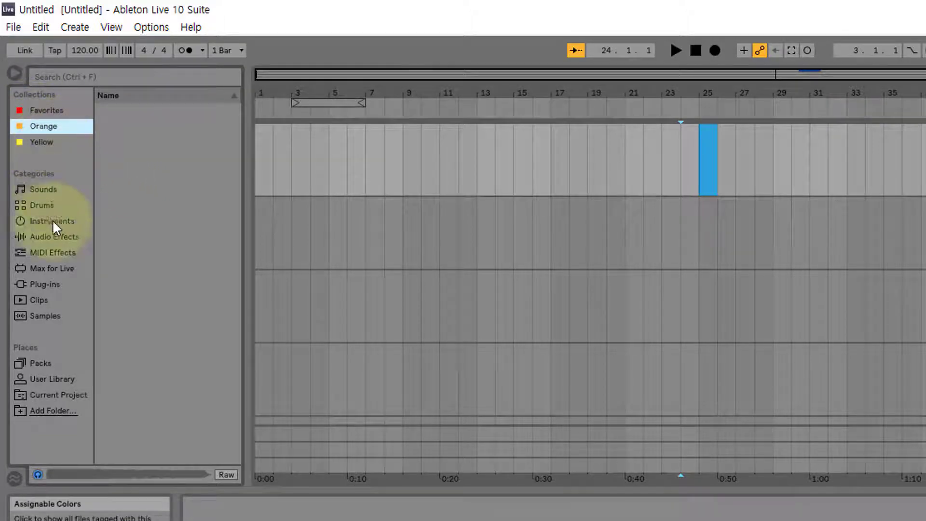
left_click(56, 315)
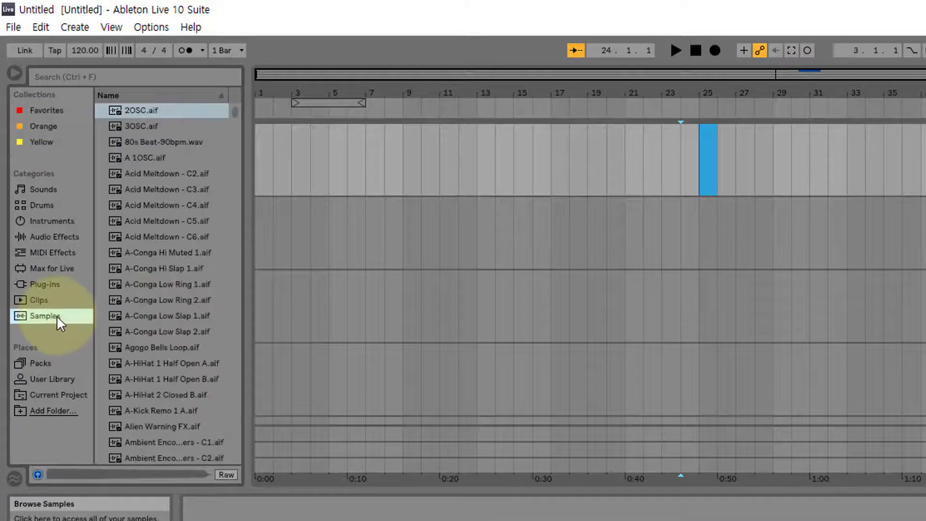
left_click(581, 372)
left_click(145, 127)
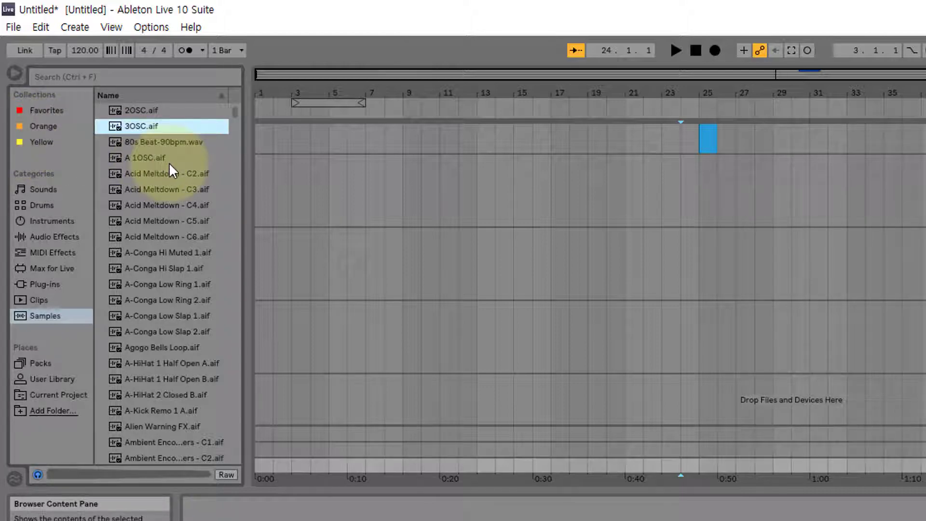
right_click(143, 127)
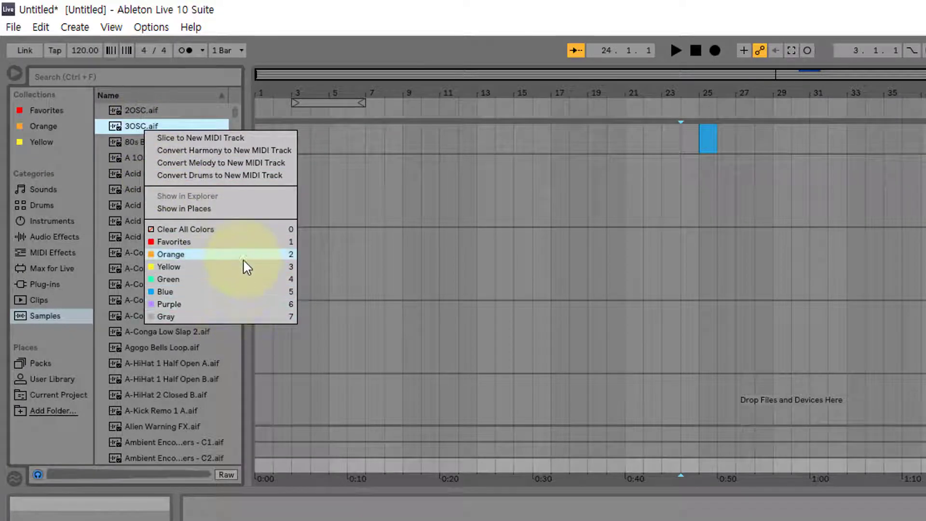
left_click(219, 255)
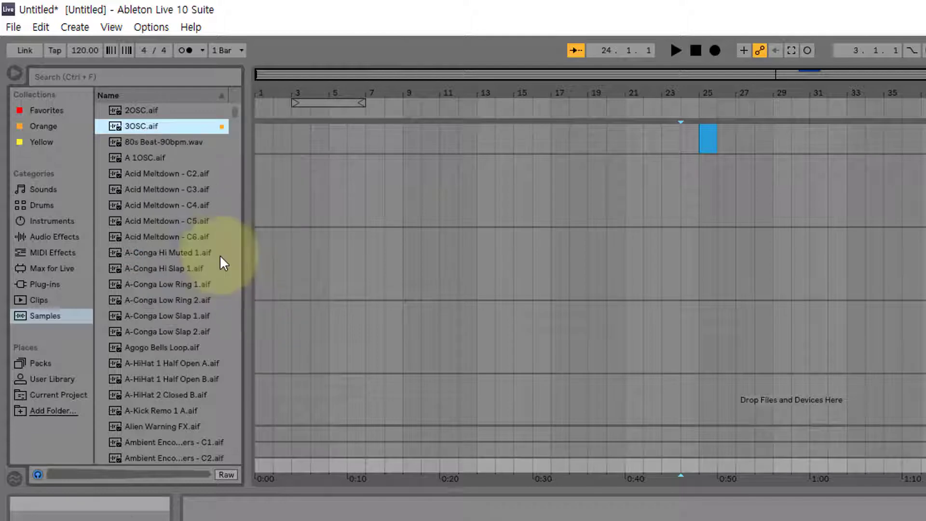
left_click(80, 129)
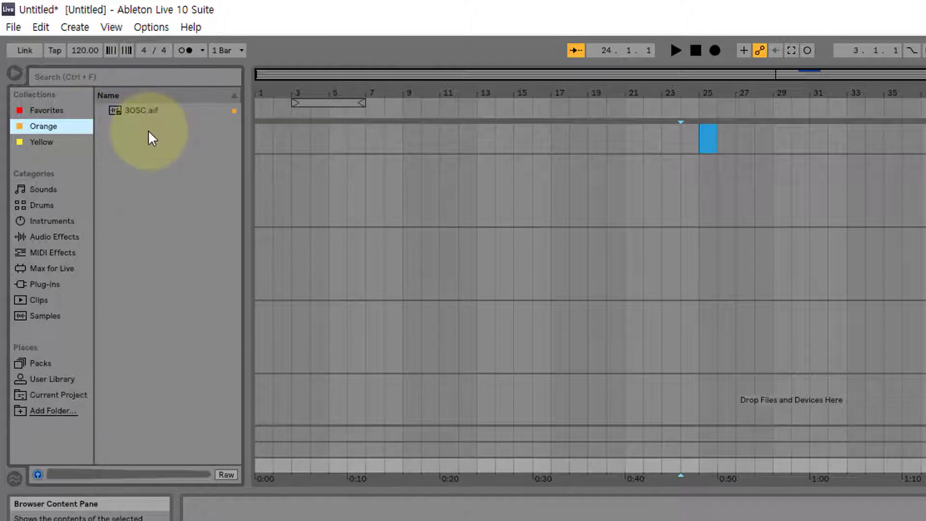
Step: Tag the Bass sound Abdominal Bass.adv with the Yellow collection colour and display the Yellow collection's contents
left_click(45, 189)
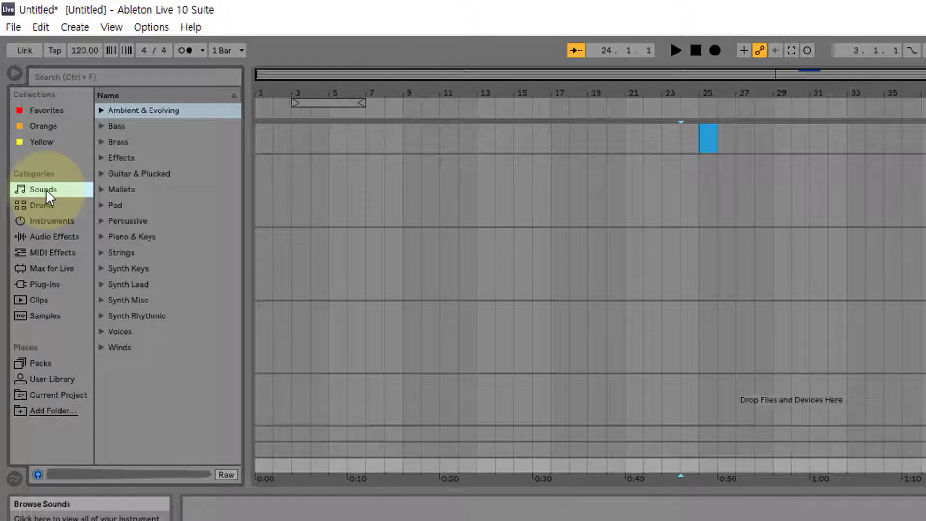
left_click(101, 126)
left_click(150, 142)
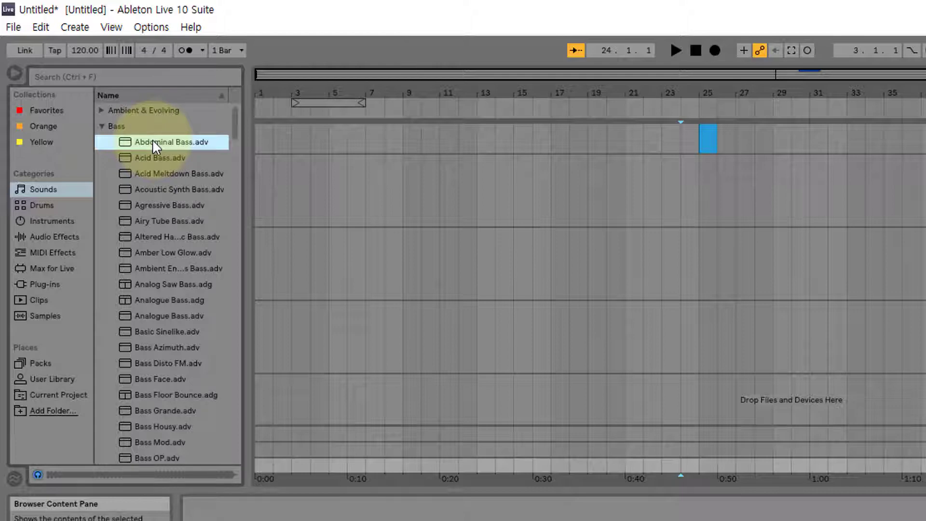
right_click(152, 140)
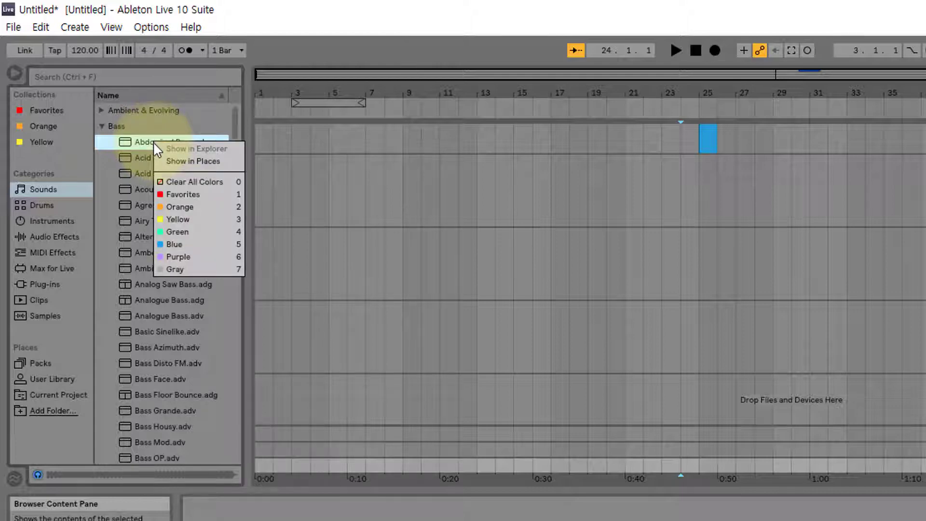
left_click(235, 218)
left_click(51, 141)
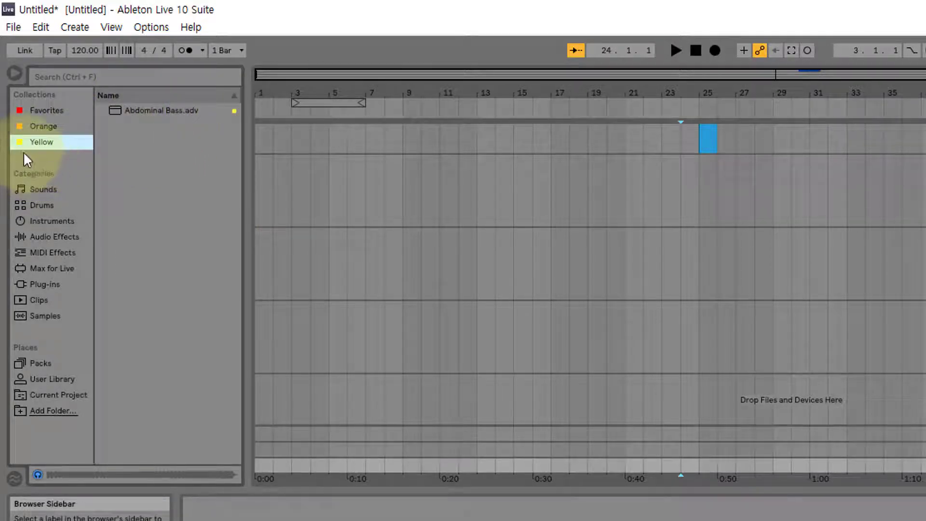
right_click(46, 143)
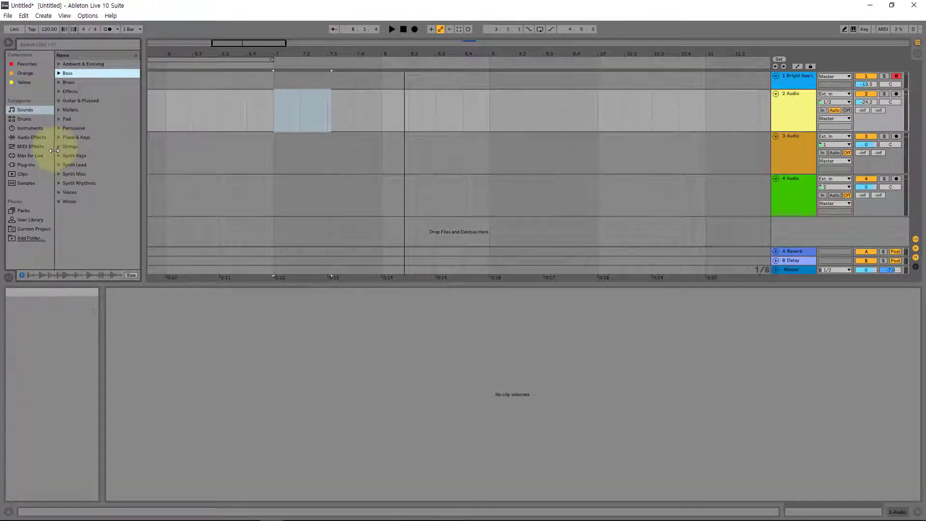
Step: Place the sample ARP 5th - C0.aif on the 2 Audio track, starting at bar 7
left_click(33, 183)
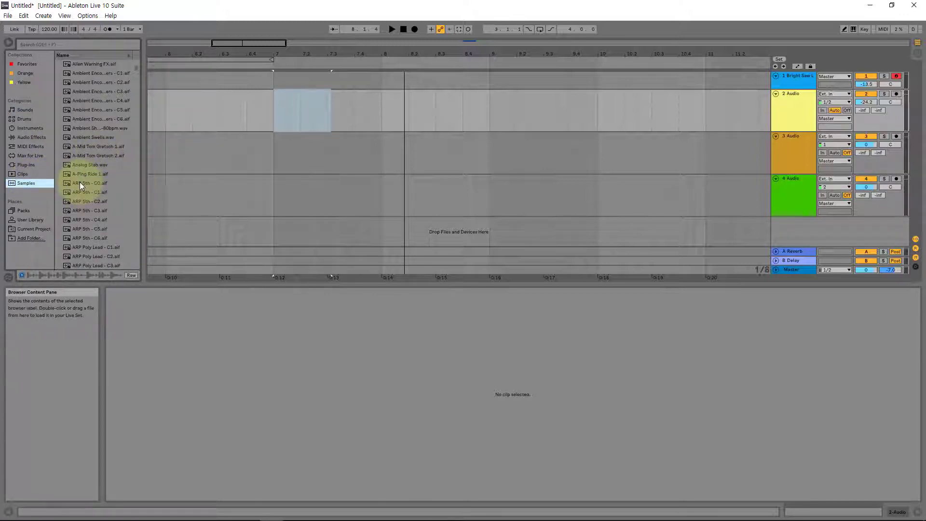
left_click_drag(80, 181, 276, 128)
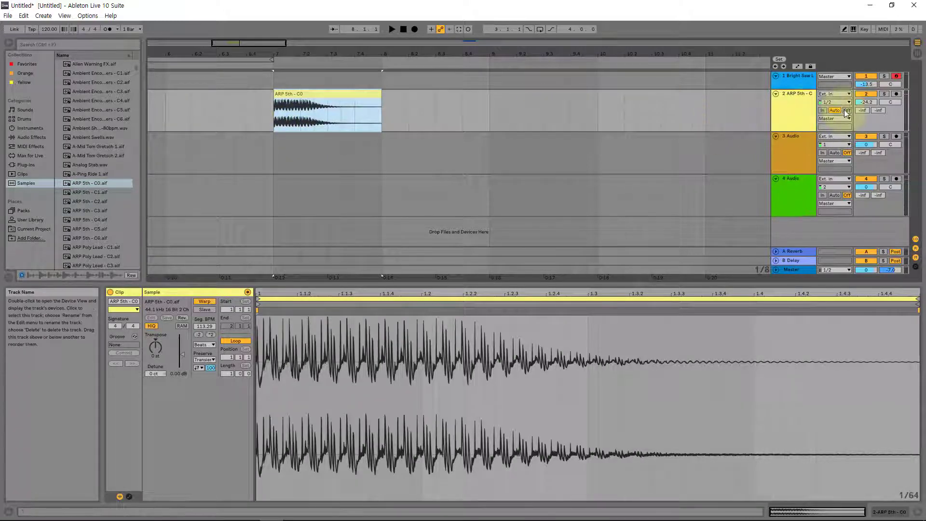
left_click(485, 130)
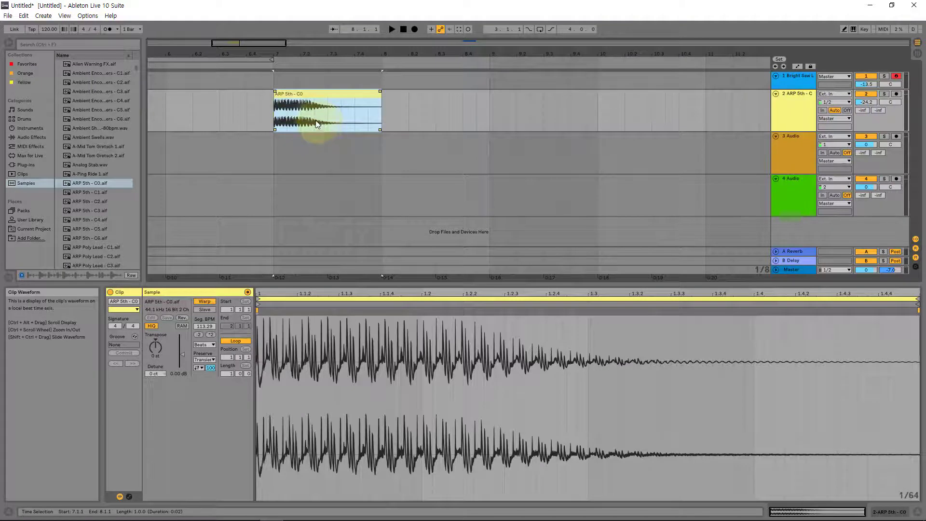
left_click(280, 101)
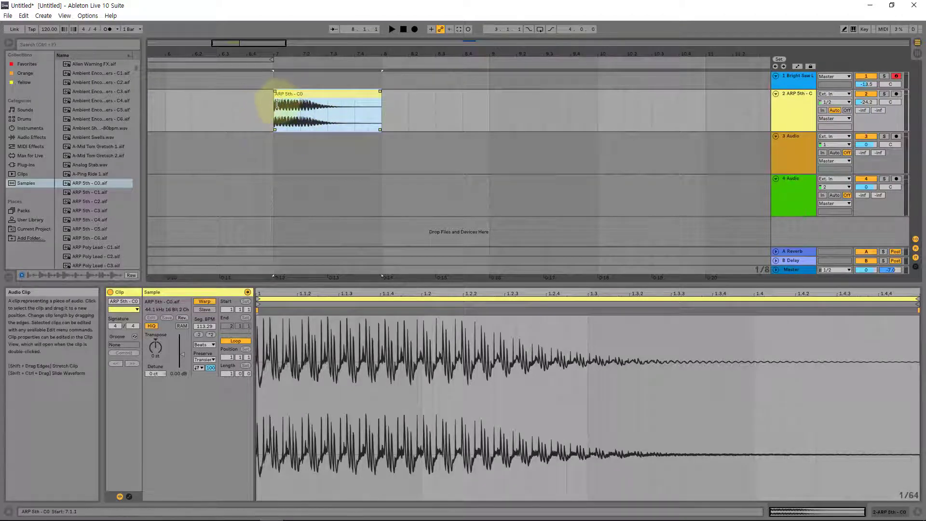
left_click(276, 124)
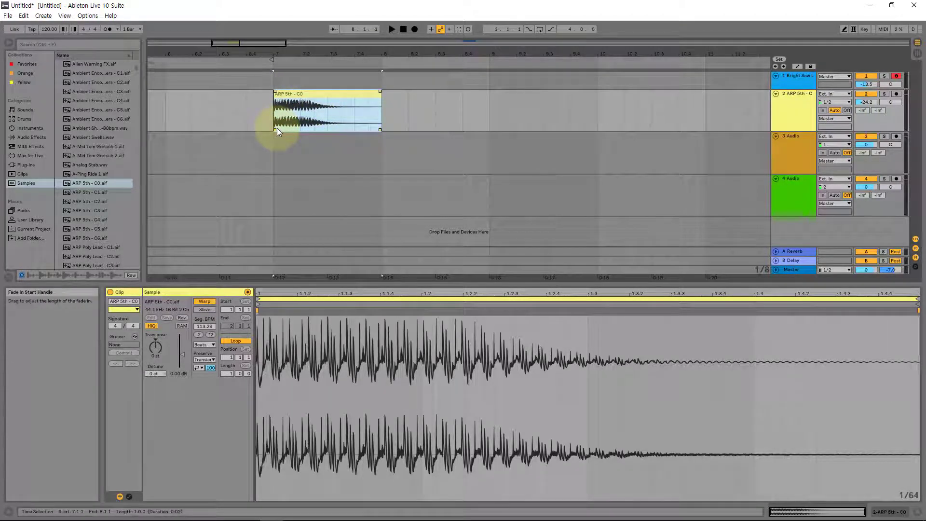
Step: Try a short curved fade-in at the start of the ARP 5th - C0 clip
left_click_drag(279, 49, 279, 53)
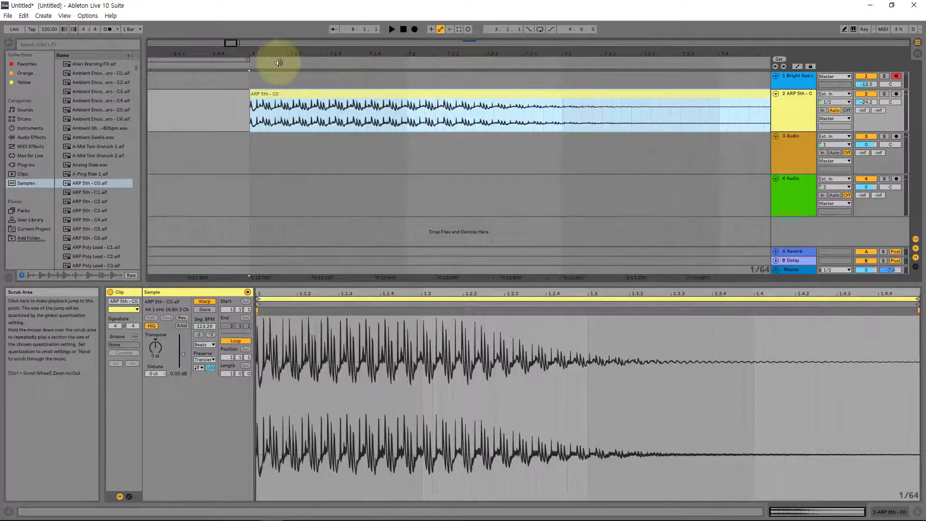
left_click(250, 92)
left_click_drag(250, 92, 277, 118)
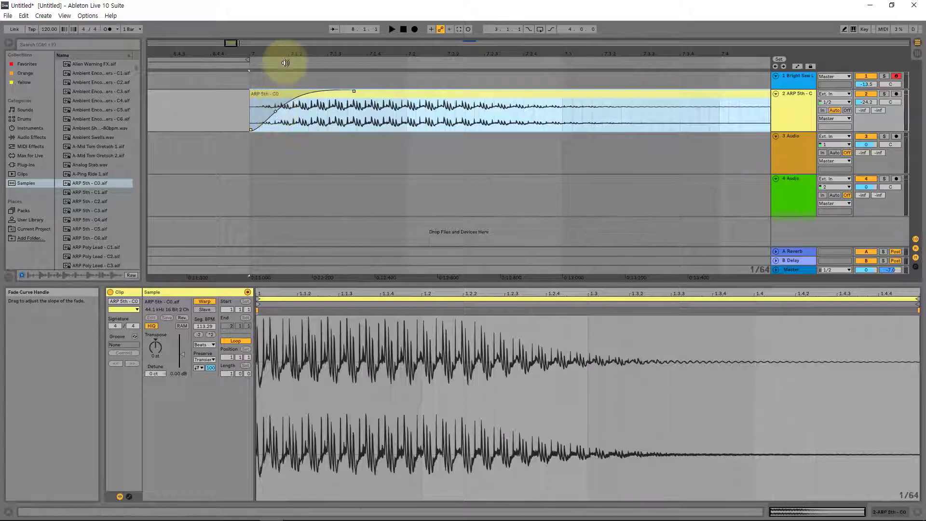
left_click_drag(285, 58, 285, 48)
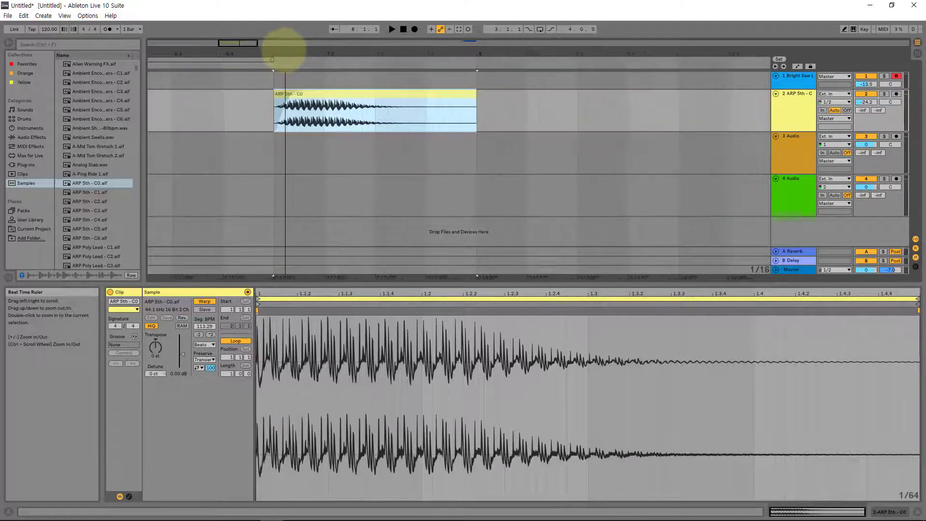
left_click(309, 93)
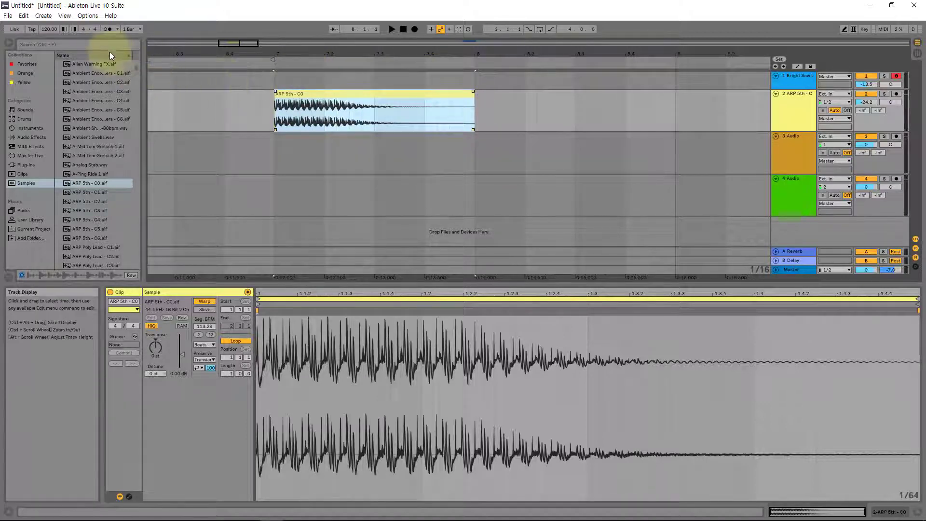
Step: Search the samples for "beat" and place 80s Beat-90bpm.wav on the 3 Audio track, starting at bar 7
left_click(71, 43)
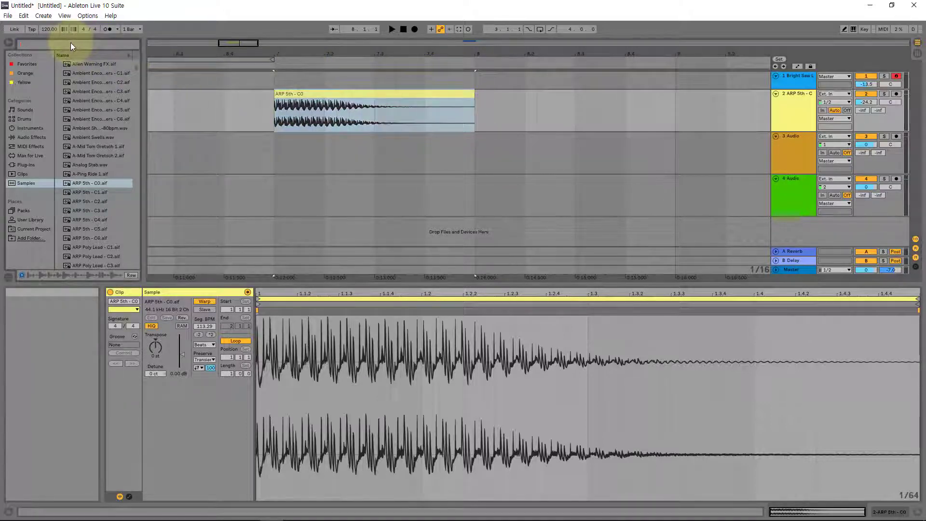
type("beat")
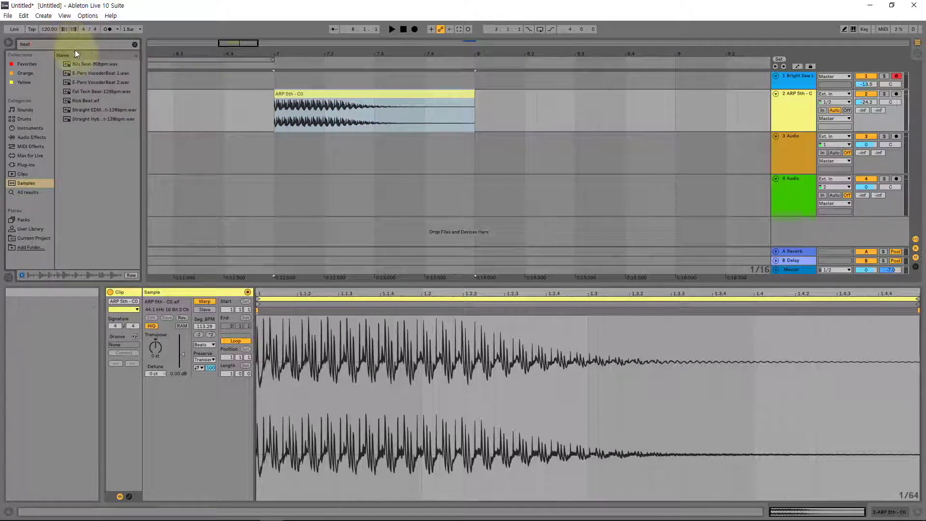
left_click_drag(82, 63, 273, 153)
Step: Delete the ARP 5th - C0 clip from track 2
left_click(301, 101)
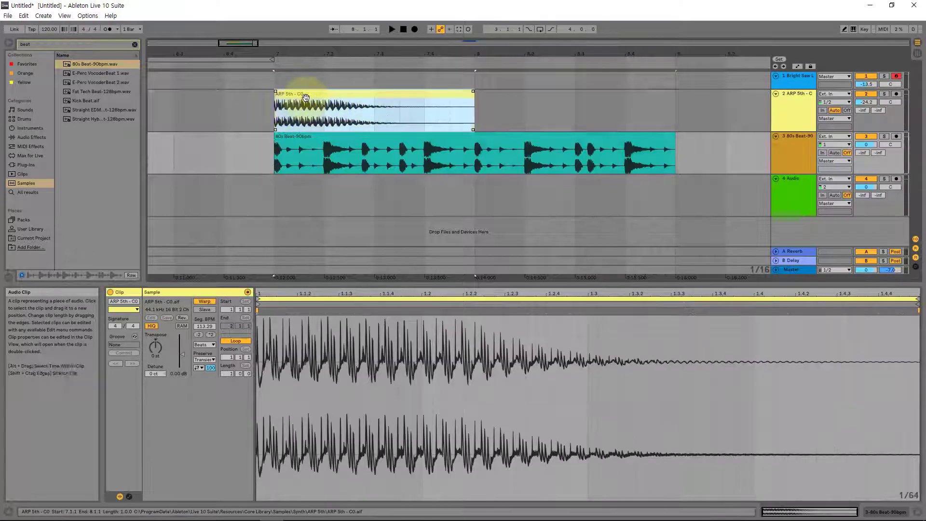
key("Delete")
Step: Loop the 80s Beat-90bpm clip and play it while lowering its track volume to -13.1 dB
left_click(338, 154)
key("ctrl+l")
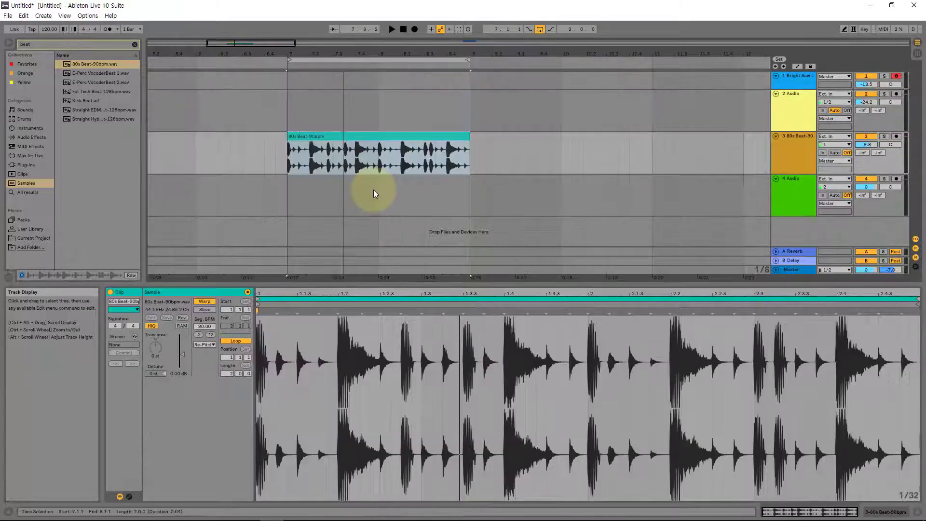
key("space")
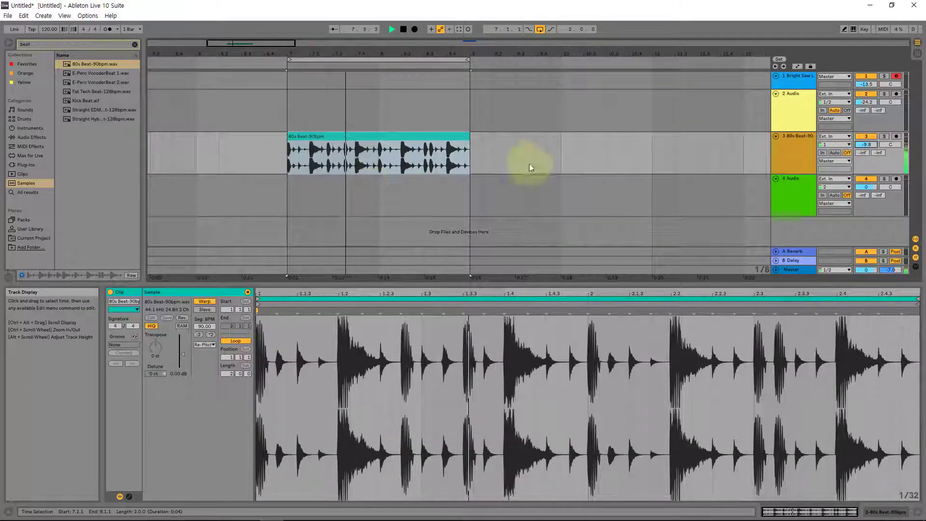
left_click_drag(866, 144, 869, 149)
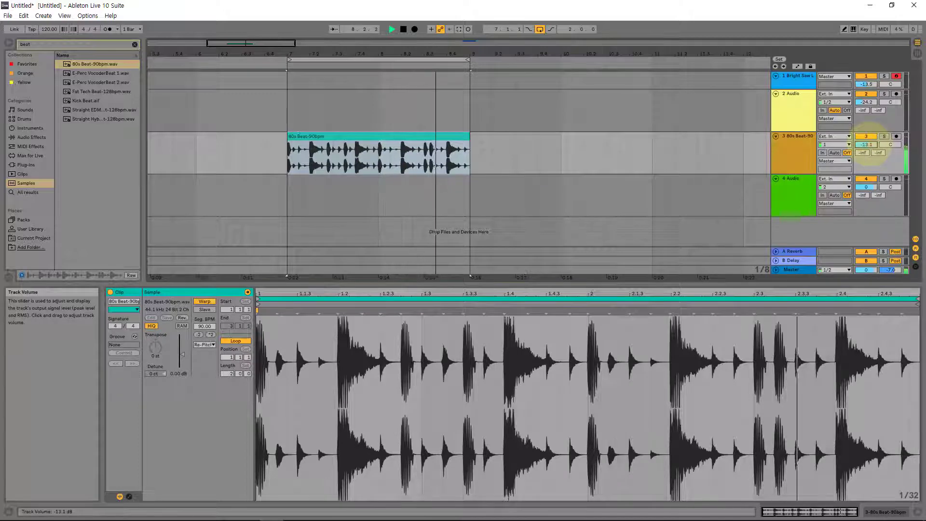
key("space")
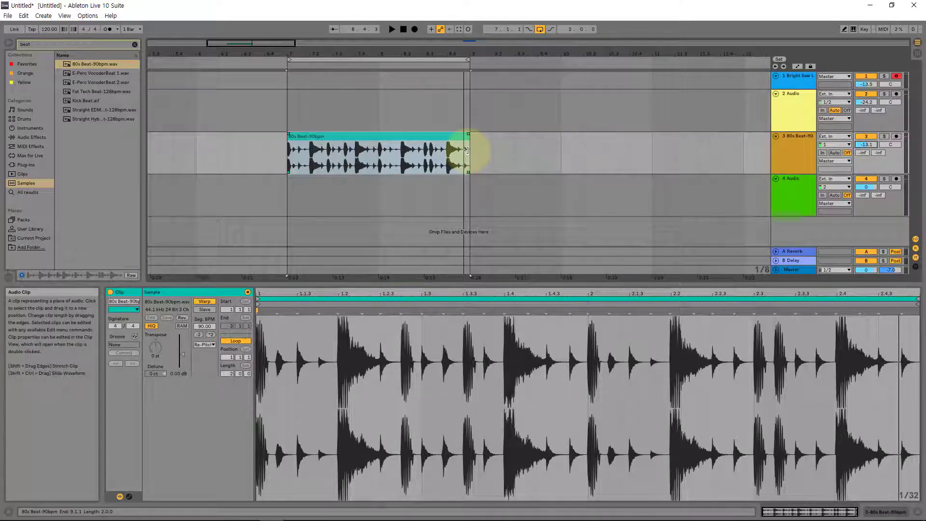
Step: Audition the 80s Beat-90bpm clip time-stretched to three bars, ending at bar 10, and undo the stretch
left_click_drag(466, 150, 559, 155)
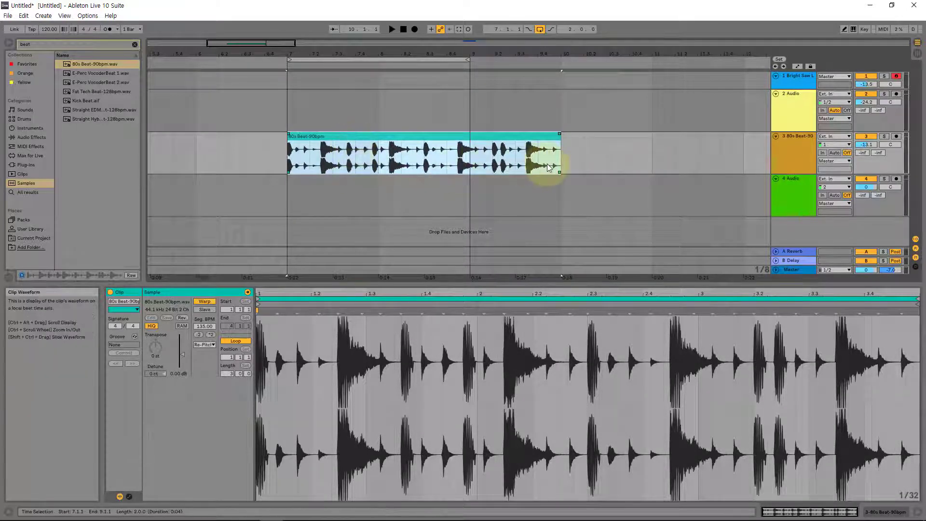
key("space")
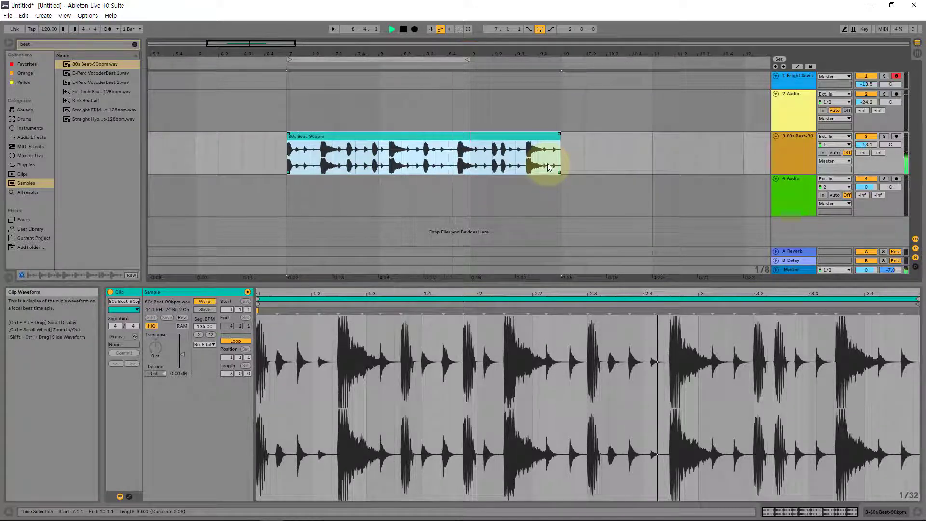
key("space")
key("ctrl+z")
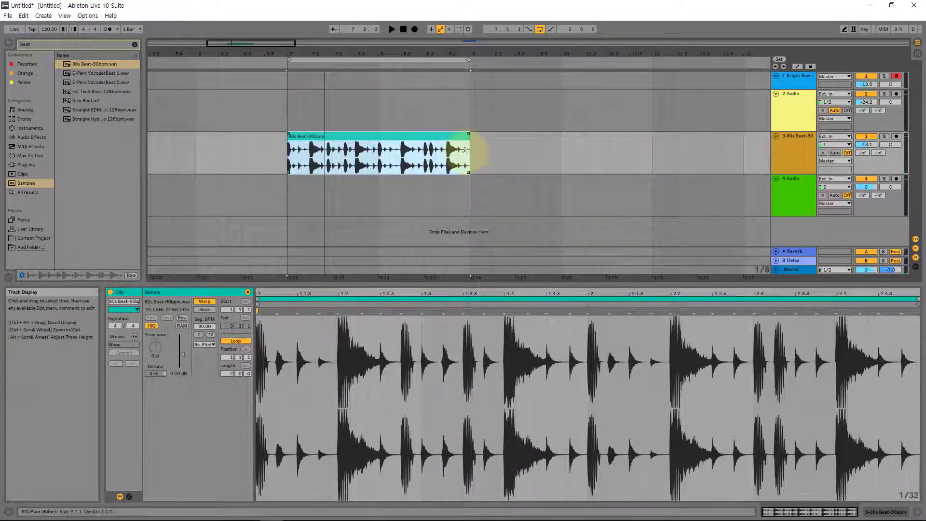
Step: Audition the 80s Beat-90bpm clip compressed to one bar, ending at bar 8, and undo the change
left_click_drag(465, 150, 378, 155)
key("space")
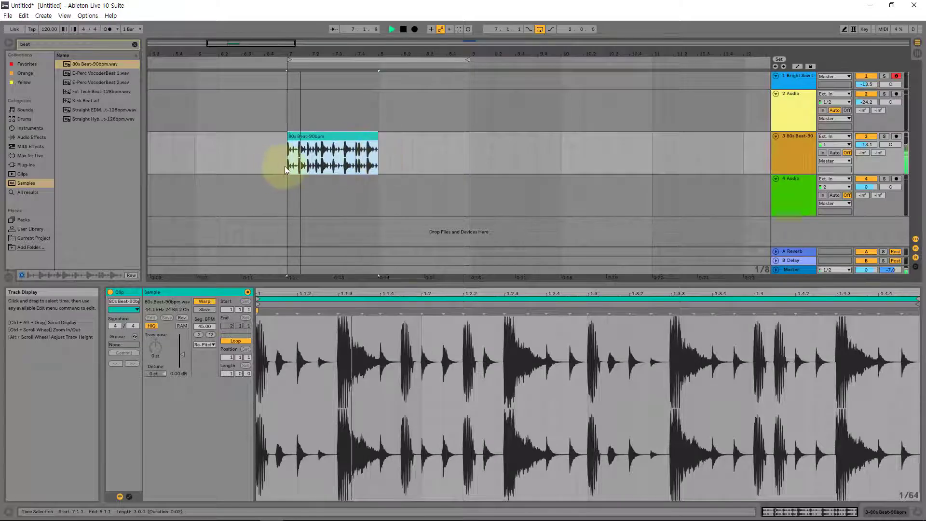
key("space")
key("ctrl+z")
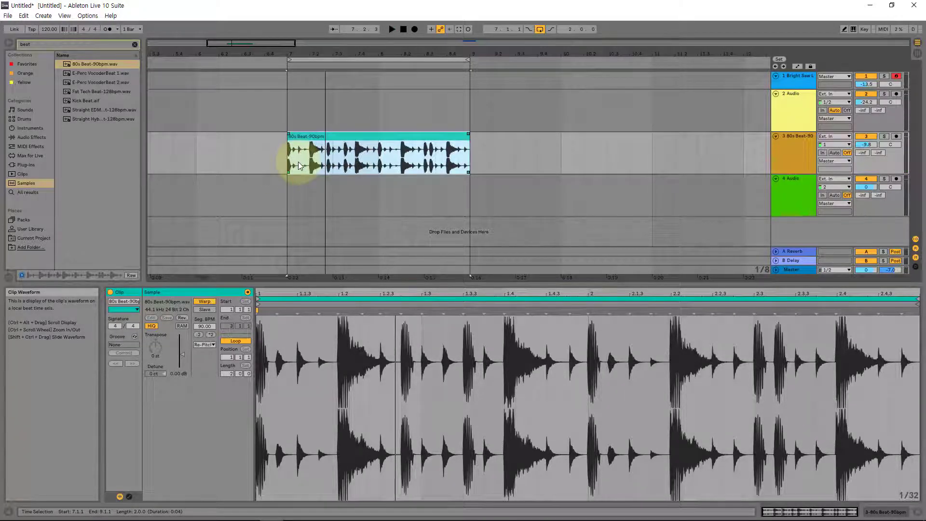
left_click(300, 166)
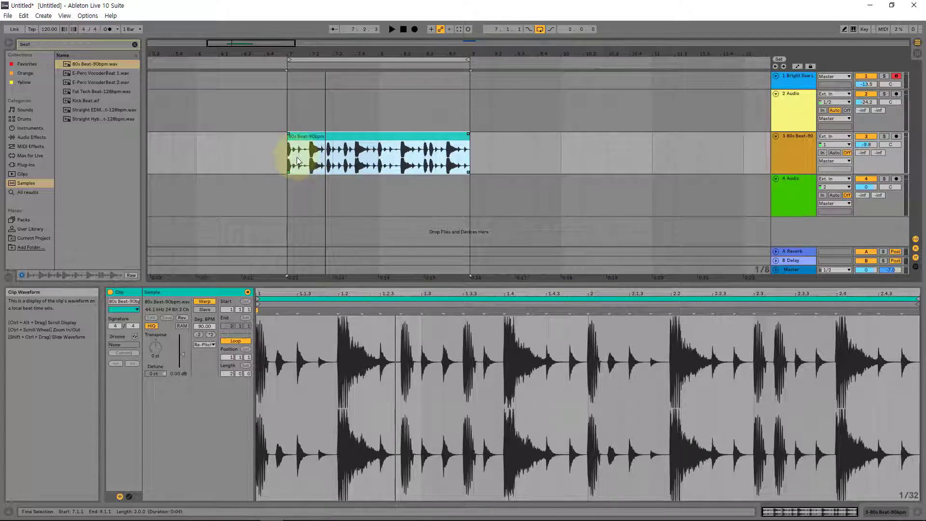
mouse_move(311, 164)
left_mouse_down()
mouse_move(355, 156)
mouse_move(272, 157)
mouse_move(378, 172)
mouse_move(271, 166)
mouse_move(310, 168)
mouse_move(289, 165)
mouse_move(299, 169)
left_mouse_up()
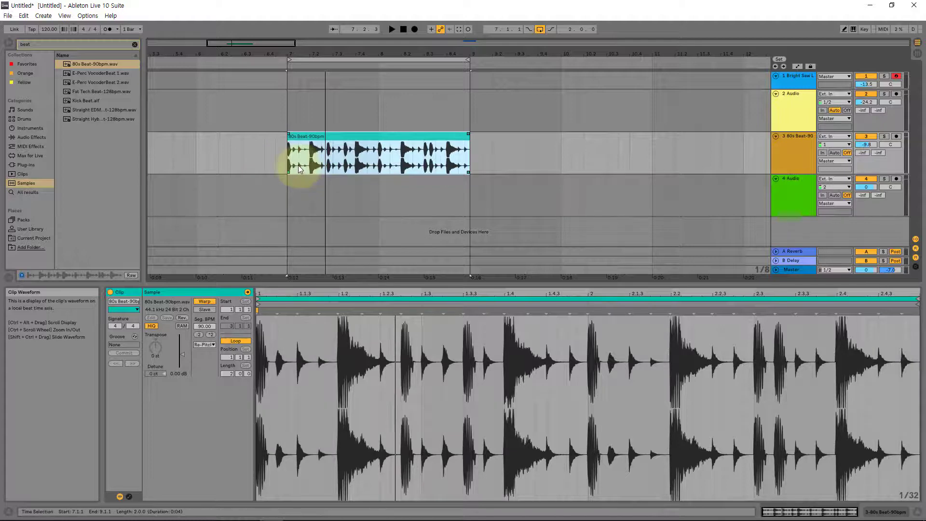
Step: Play the 80s Beat-90bpm clip, then slide its waveform two beats later inside the clip boundaries and play the result
key("space")
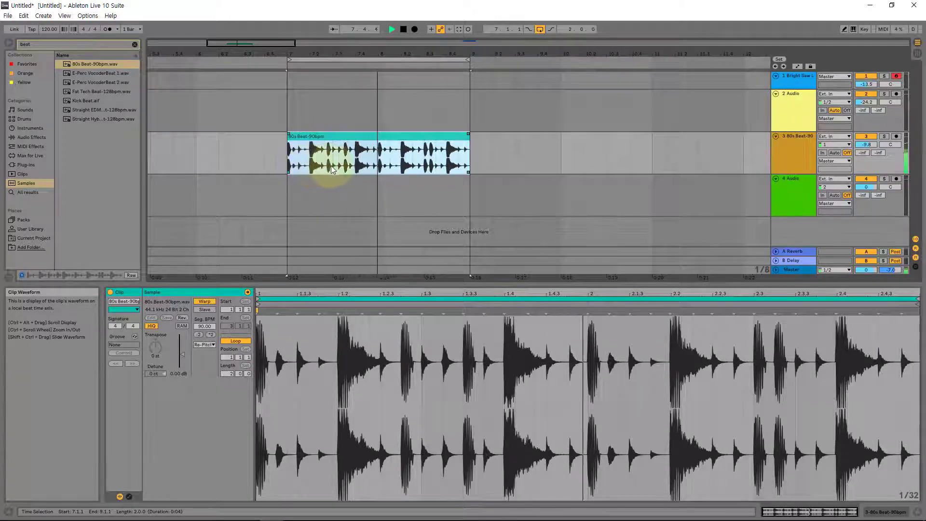
key("space")
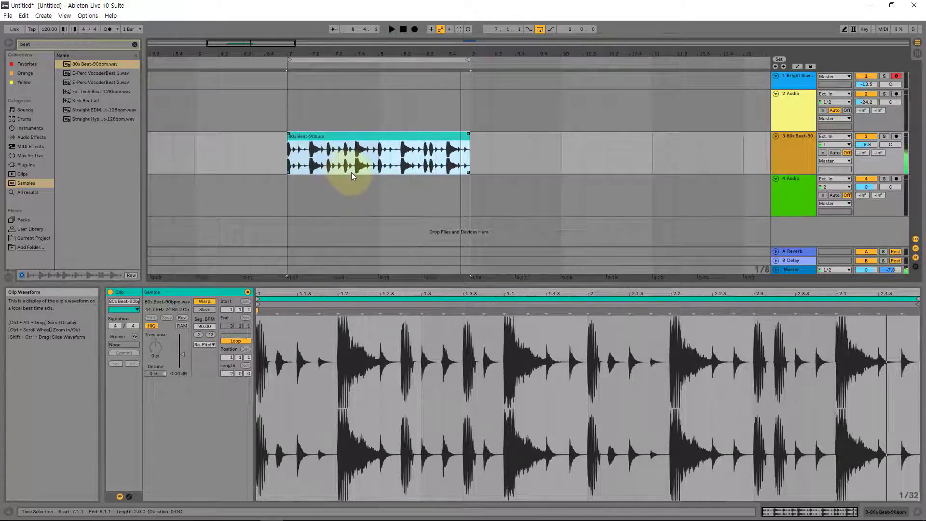
left_click(299, 158)
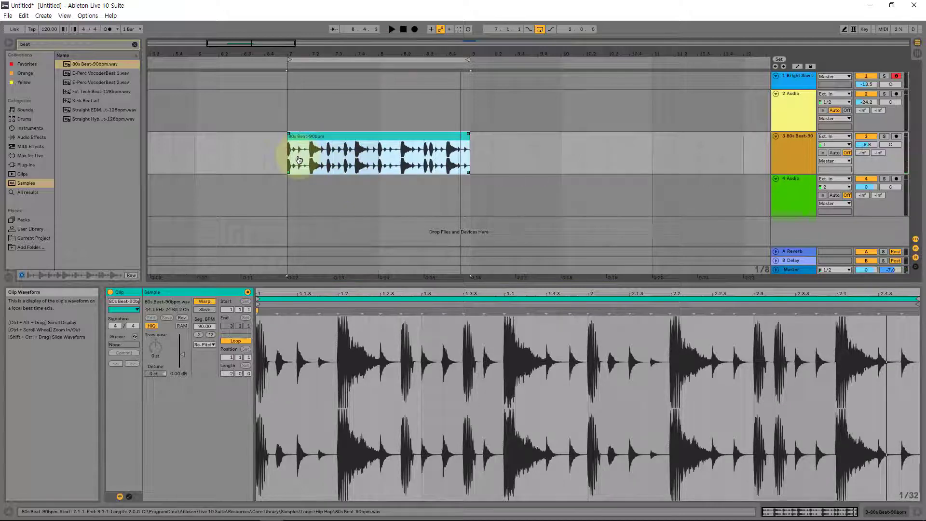
left_click_drag(299, 162, 340, 167)
key("space")
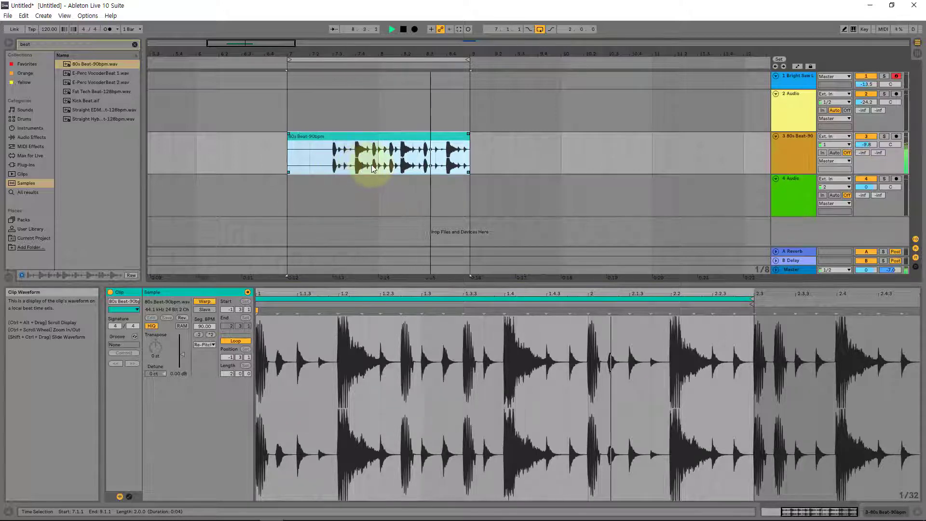
key("space")
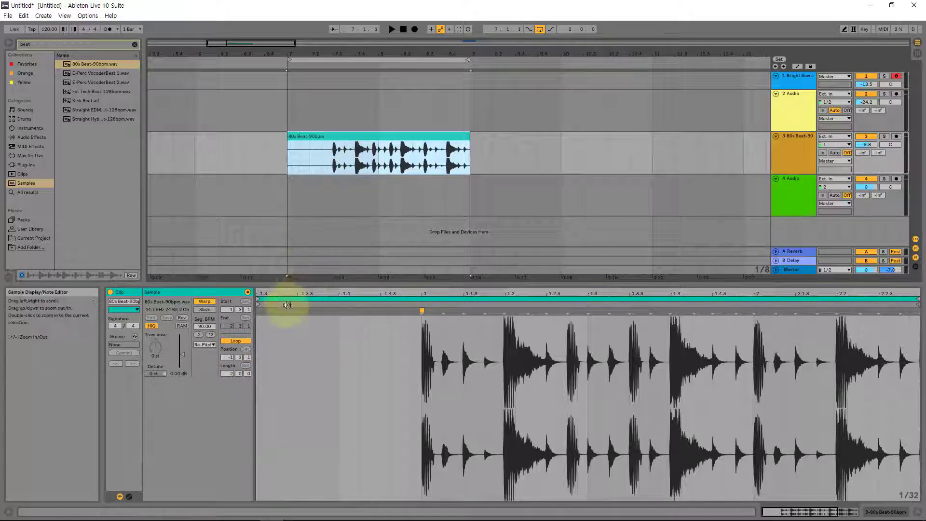
Step: Shift the audio inside the 80s Beat-90bpm clip so its sample starts at 2.1.1, and play it
left_click_drag(341, 165, 303, 192)
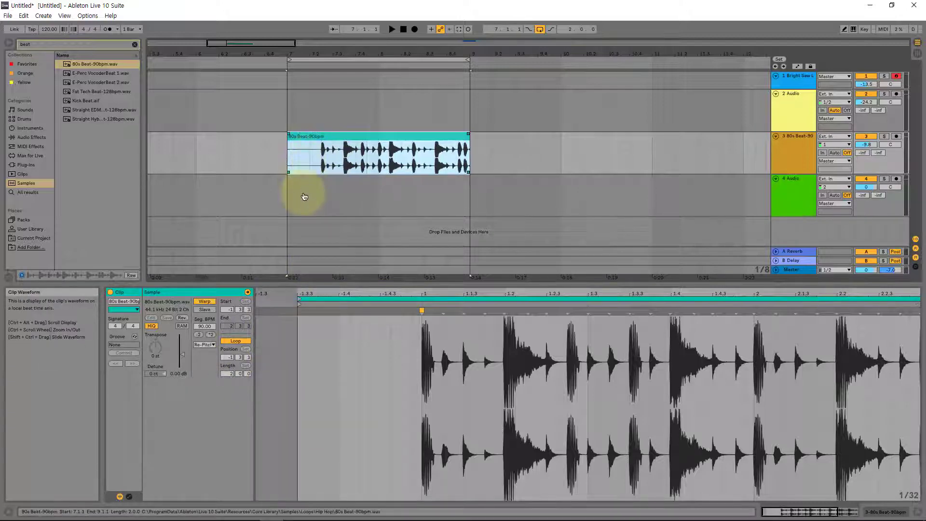
left_click_drag(231, 357, 230, 337)
mouse_move(222, 384)
left_mouse_down()
mouse_move(169, 486)
mouse_move(230, 370)
left_mouse_up()
key("space")
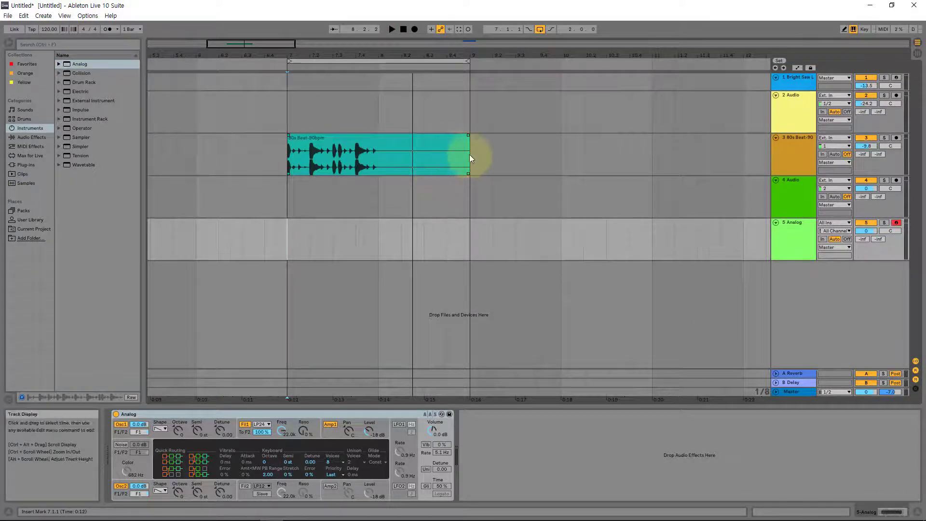
Step: Replace the silent second bar of the 80s Beat-90bpm clip with a copy of its first bar, starting at bar 8
left_click_drag(466, 154, 417, 150)
left_click(286, 206)
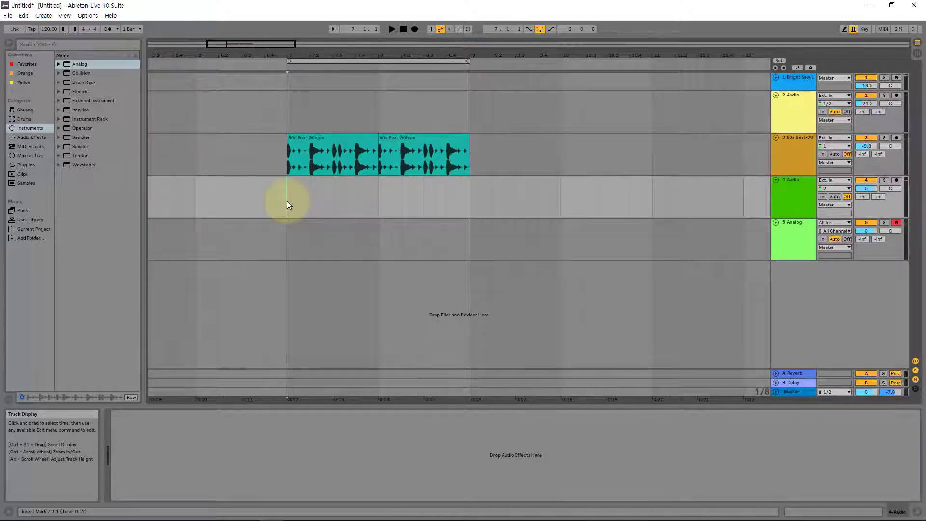
Step: Play the loop from bar 7 and capture the performed MIDI notes as a clip on the Analog track
key("space")
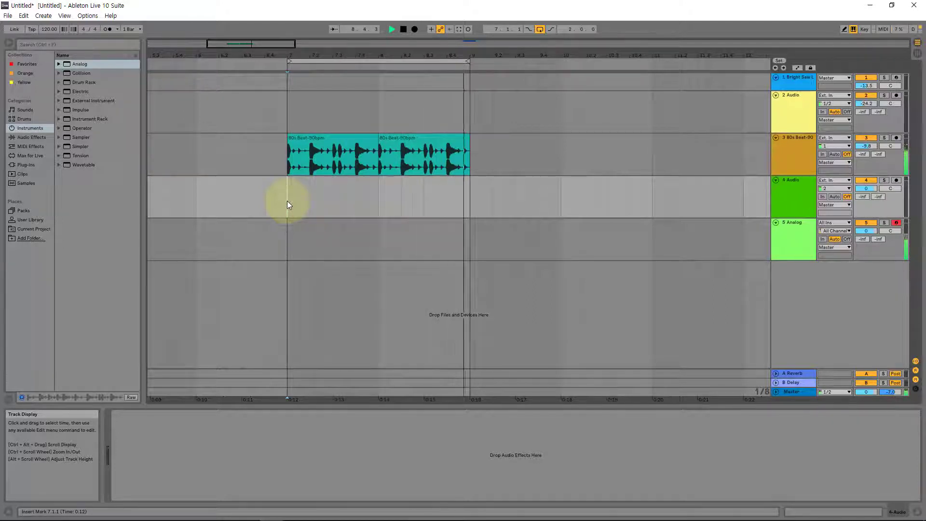
key("space")
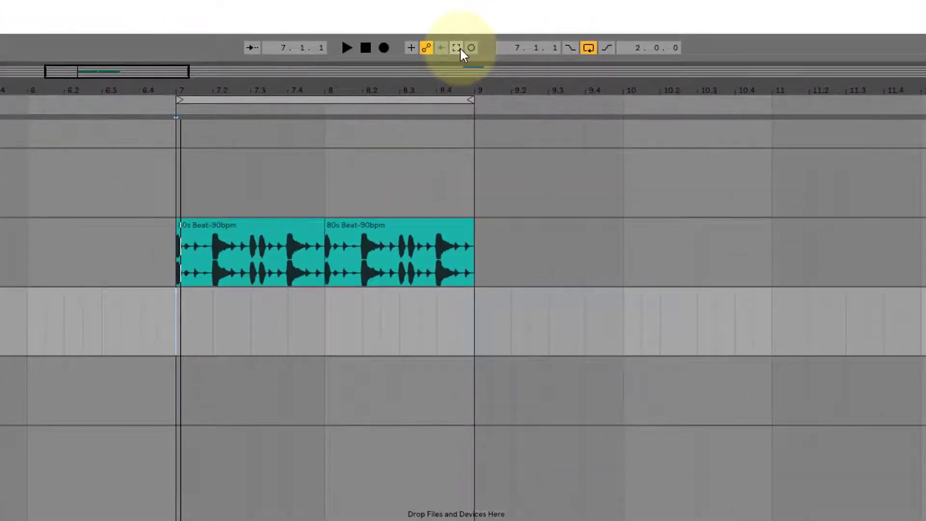
left_click(458, 48)
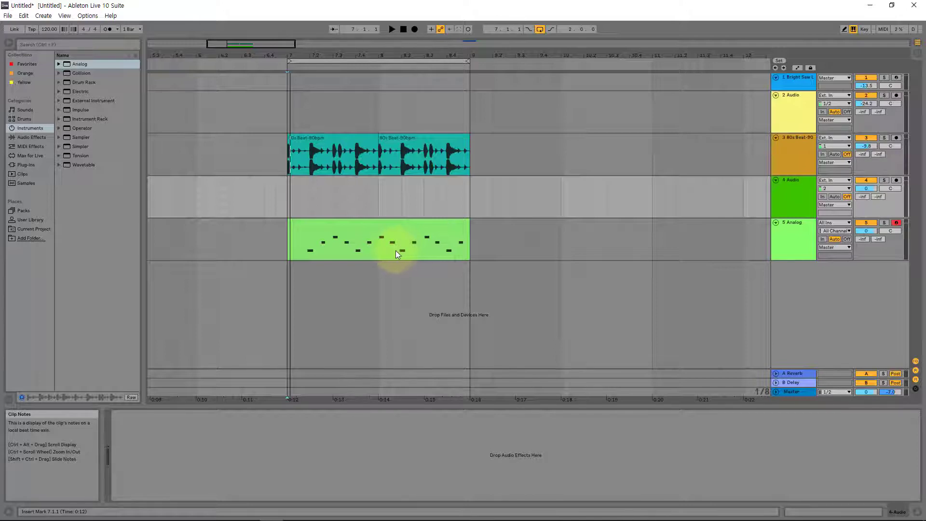
Step: Inspect the captured Analog clip in the MIDI note editor and delete the clip from the track
left_click(378, 251)
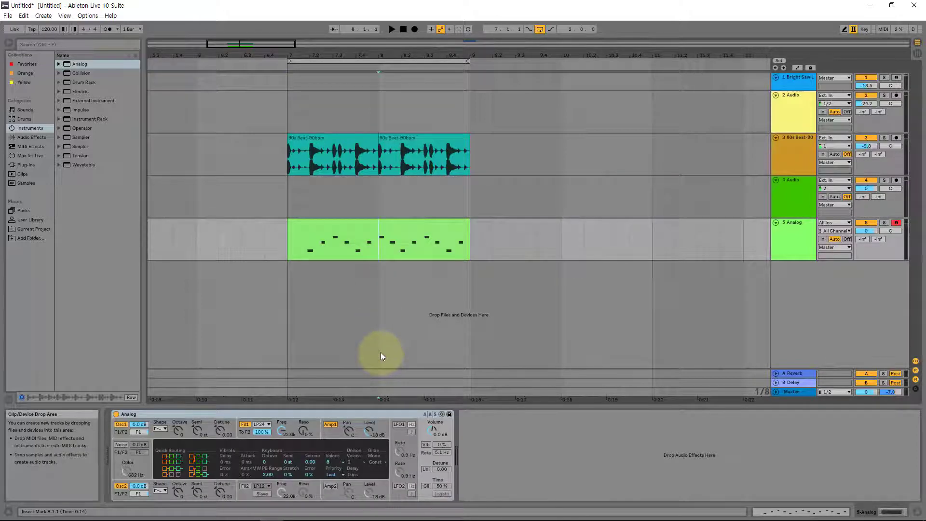
key("shift+Tab")
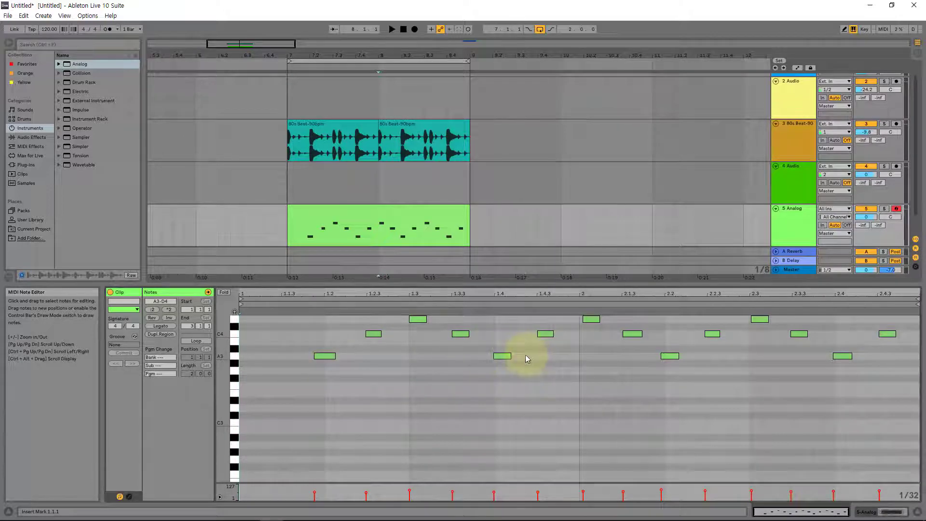
left_click(363, 240)
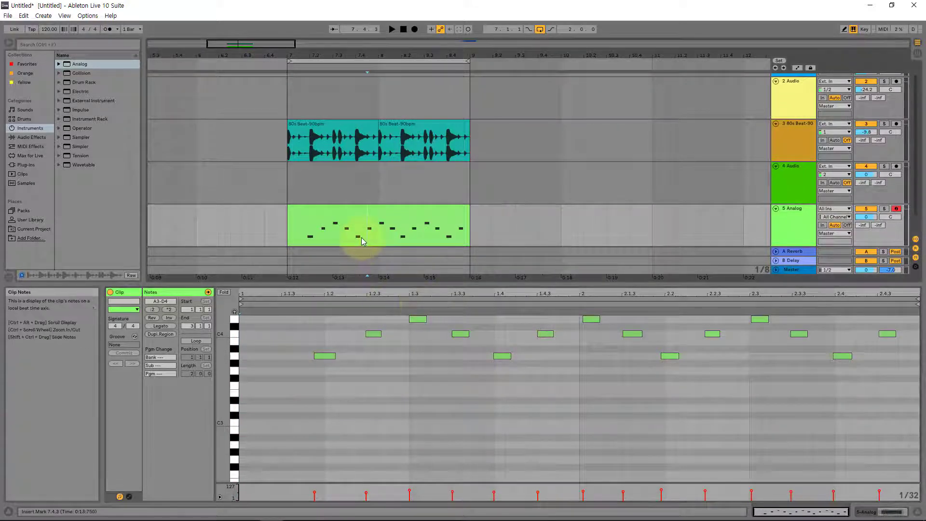
left_click(361, 213)
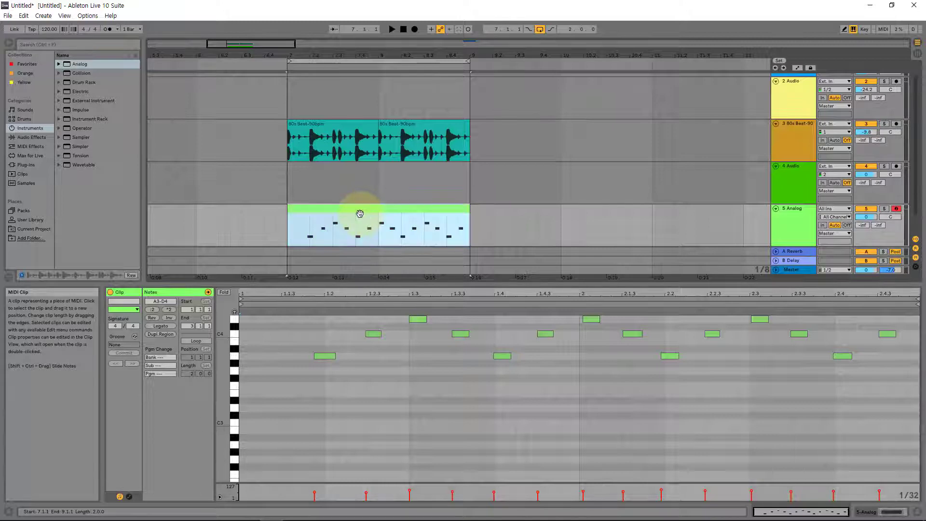
key("Delete")
key("shift+Tab")
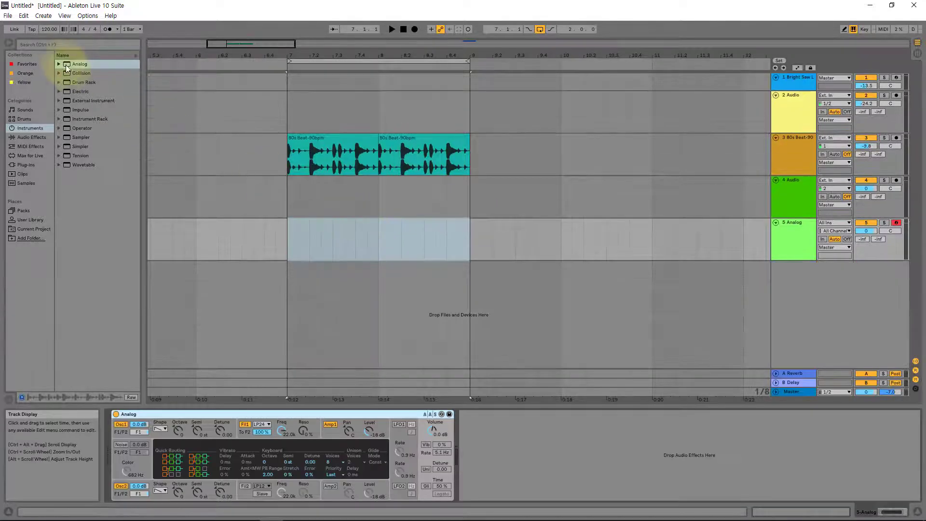
Step: Set the record quantization to Sixteenth-Note Quantization
left_click(24, 16)
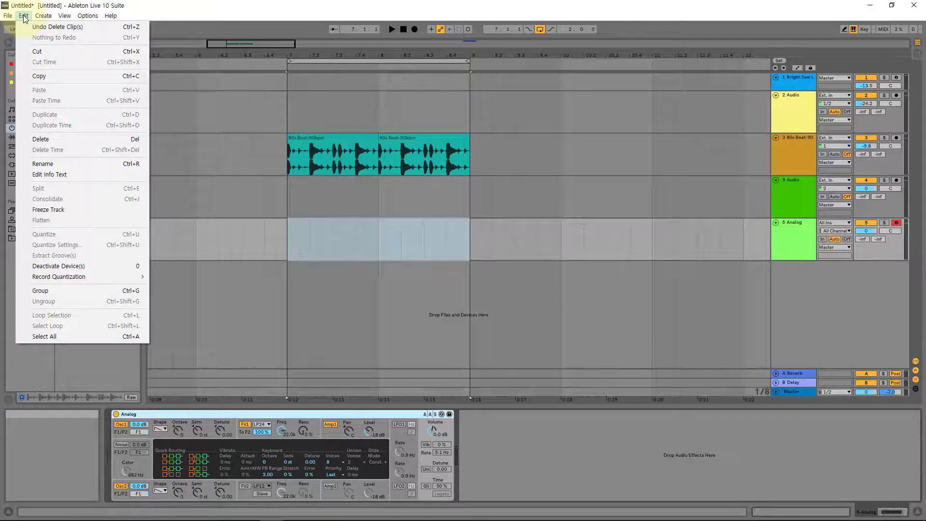
mouse_move(133, 280)
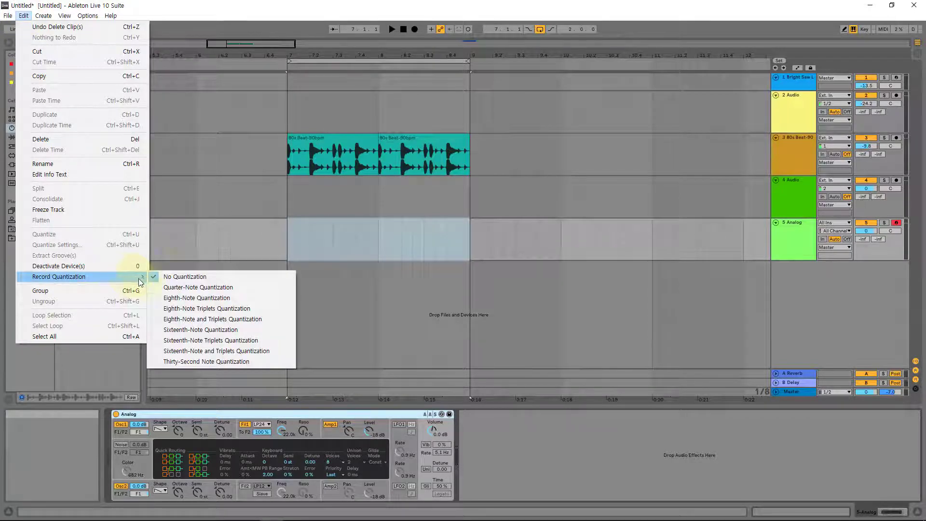
left_click(183, 331)
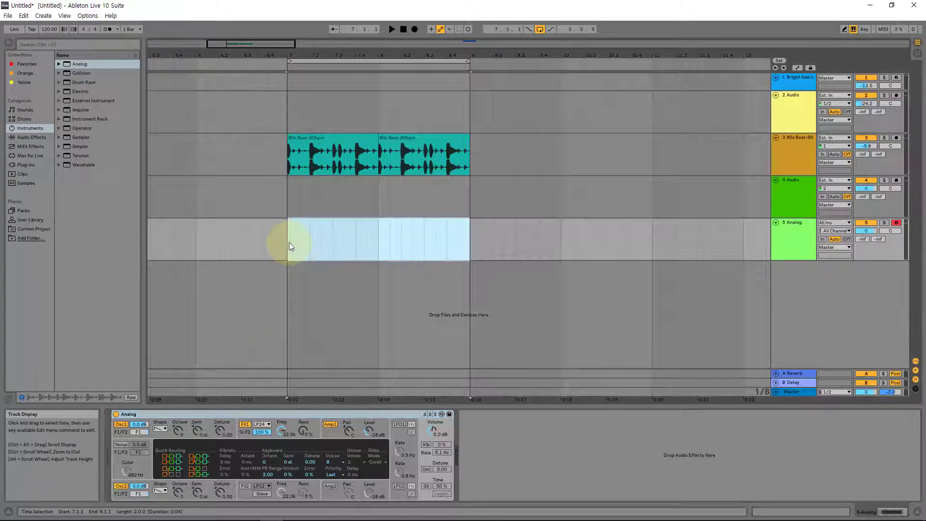
Step: Play the loop, capture the performed MIDI notes on the Analog track again, and open the captured clip in the note editor
key("space")
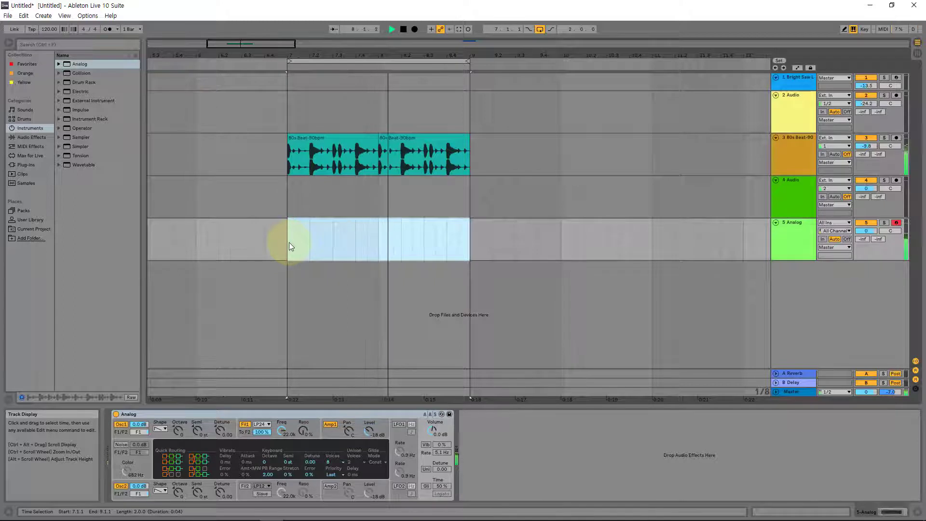
key("space")
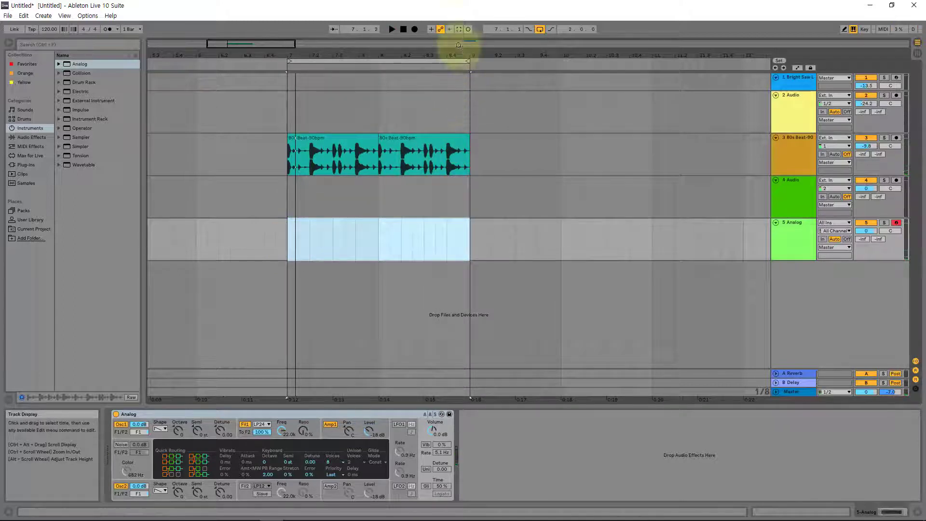
left_click(459, 29)
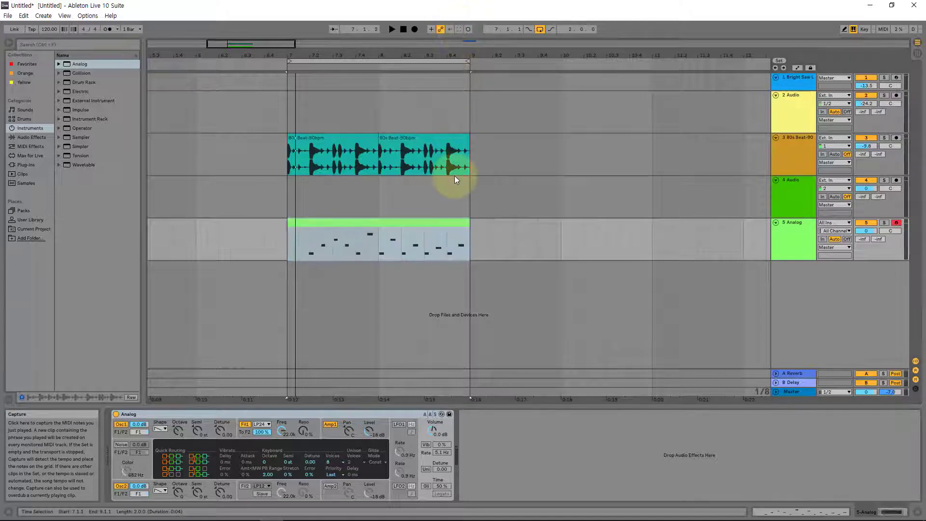
left_click(407, 221)
double_click(406, 221)
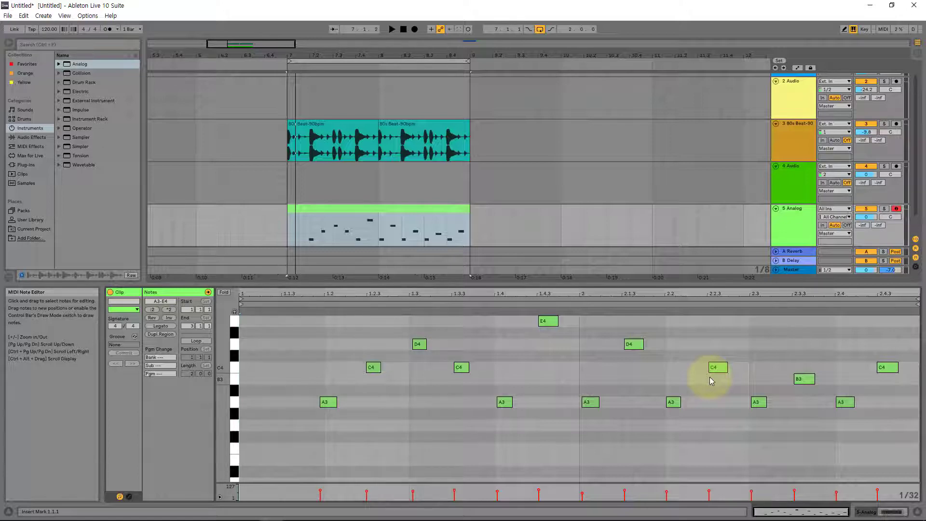
Step: Show both 80s Beat-90bpm clips' waveforms and play from inside each clip, at 7.3.1 and at 8.3.3
left_click(331, 154)
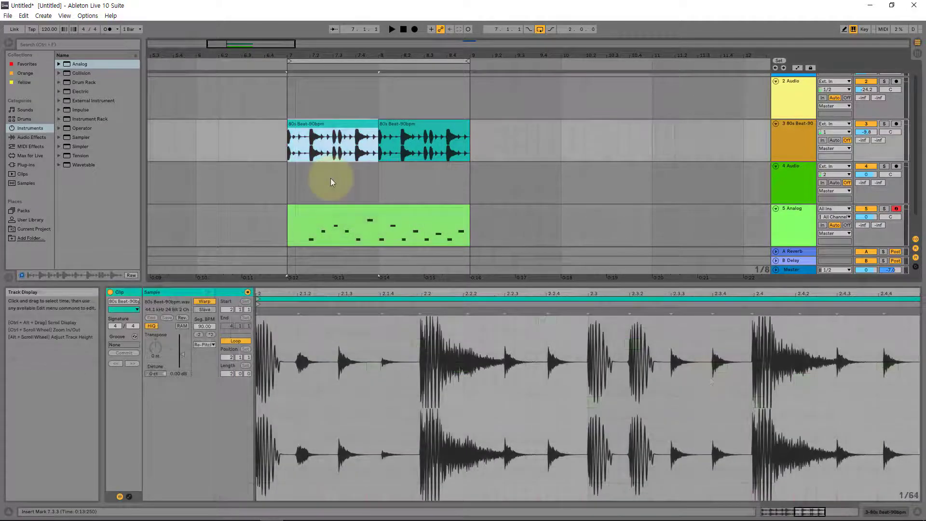
left_click(409, 125)
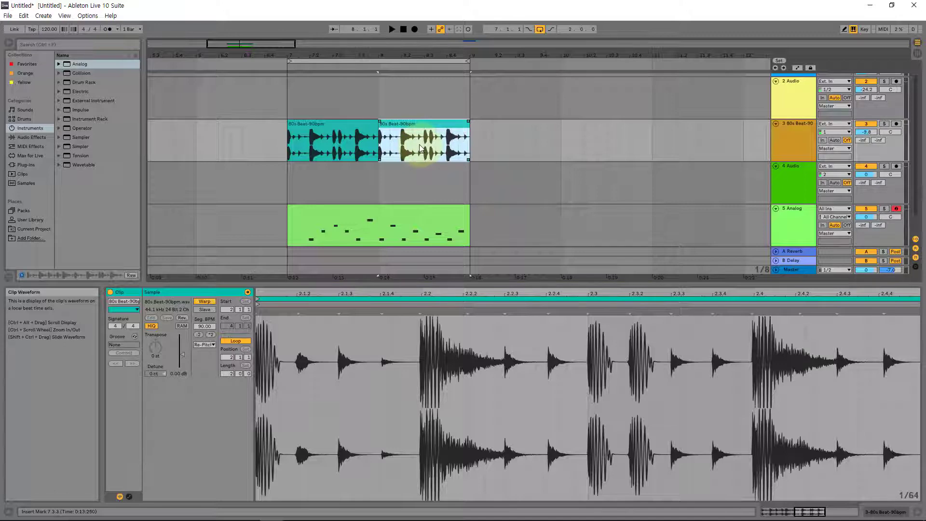
left_click(418, 144)
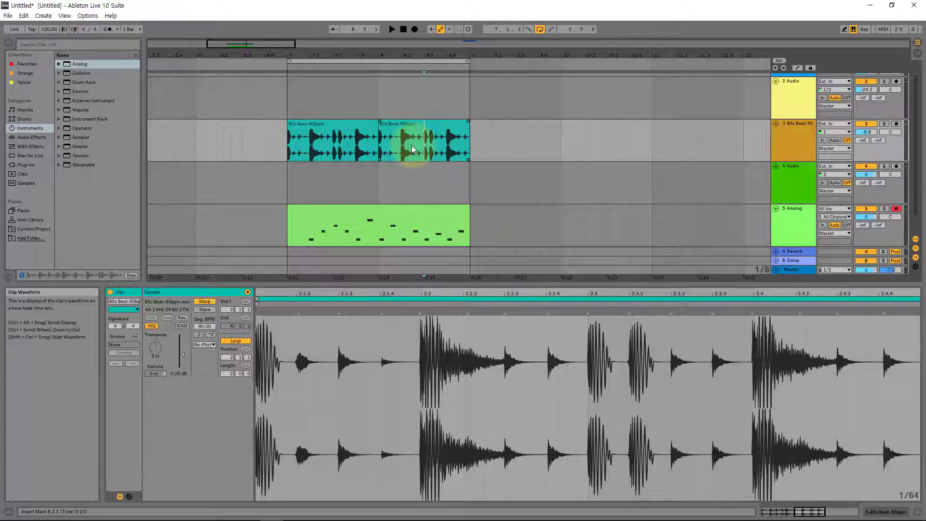
left_click_drag(412, 146, 327, 151)
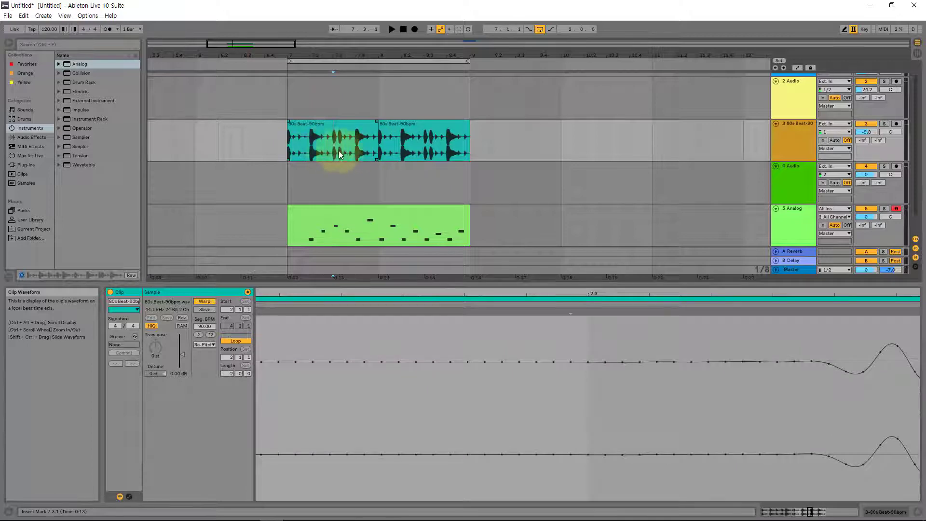
key("space")
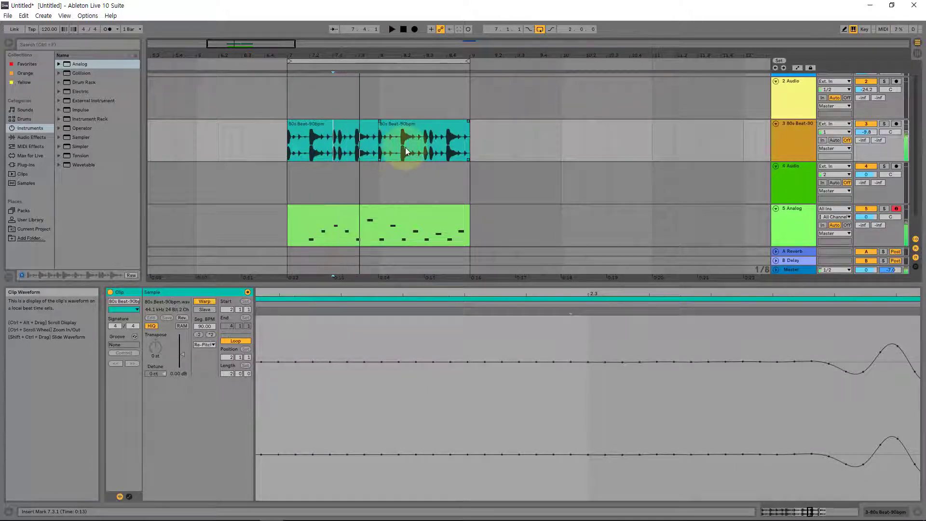
left_click(405, 146)
left_click(434, 146)
key("space")
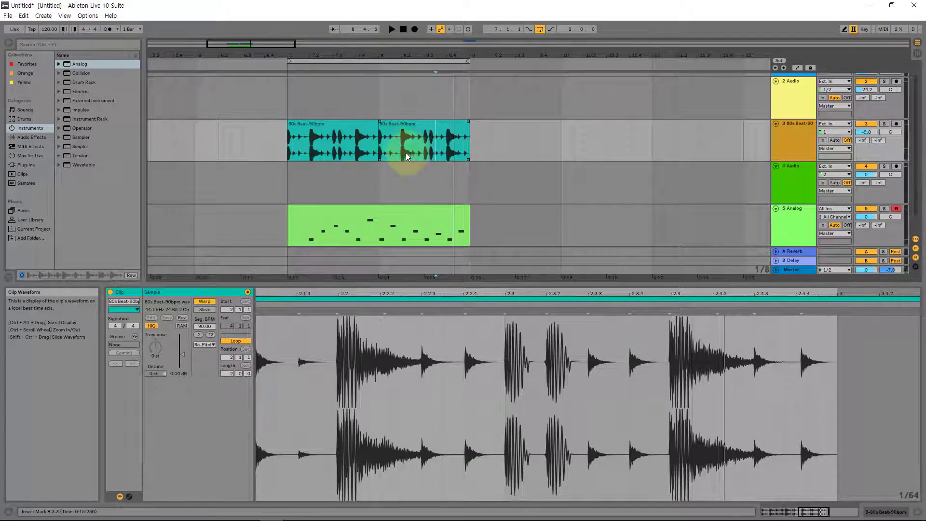
Step: Play the first 80s Beat-90bpm clip from its start at bar 7, and again from 7.3.3 inside the clip
left_click(322, 126)
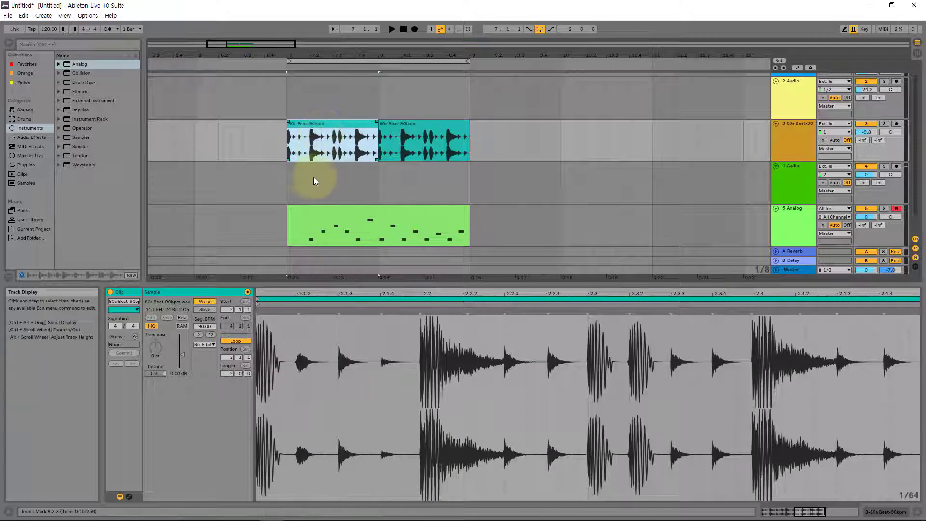
key("space")
key("space")
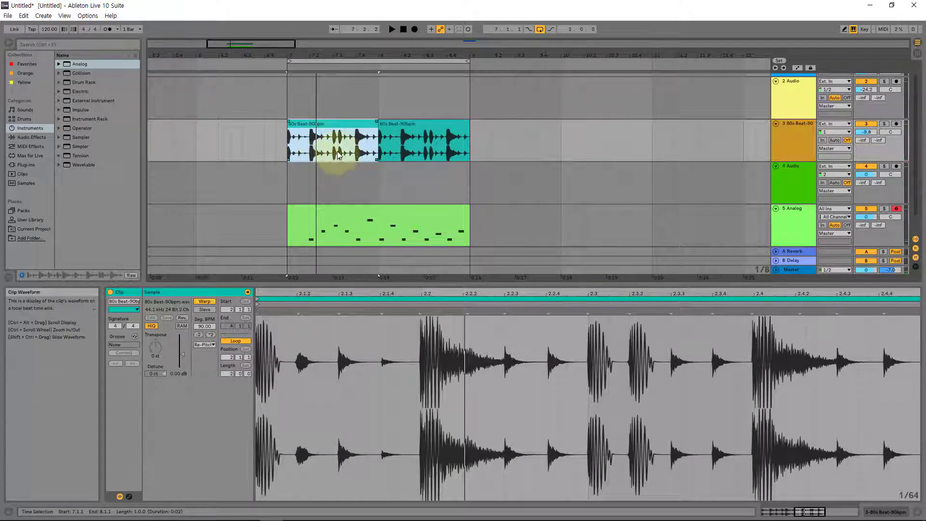
left_click(334, 153)
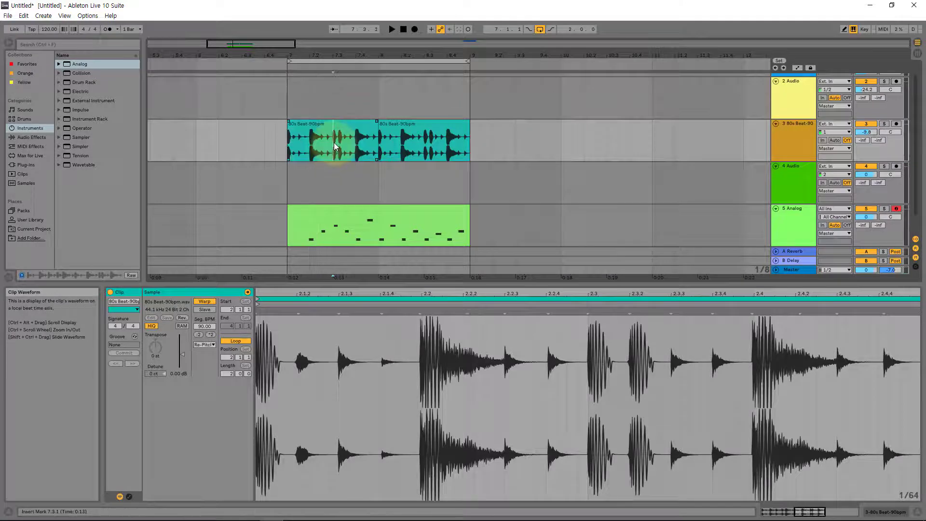
left_click(358, 151)
left_click(345, 151)
key("space")
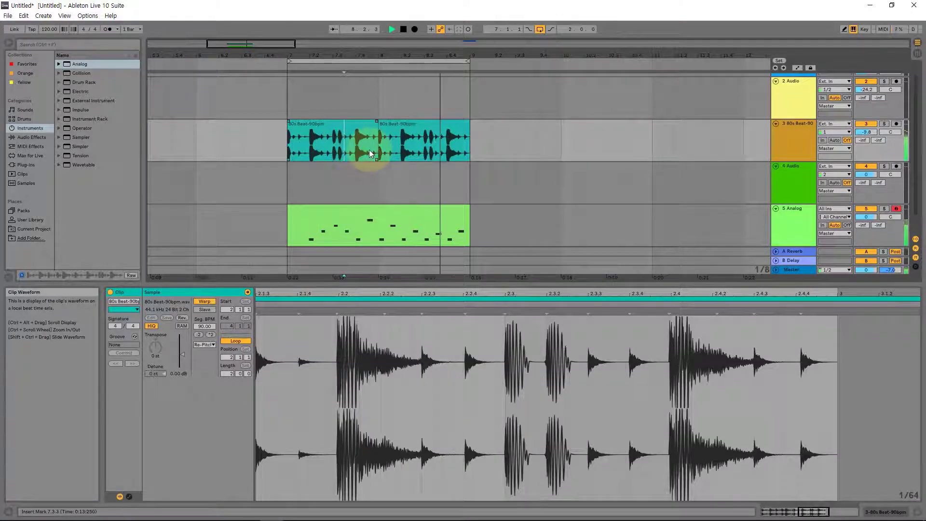
key("space")
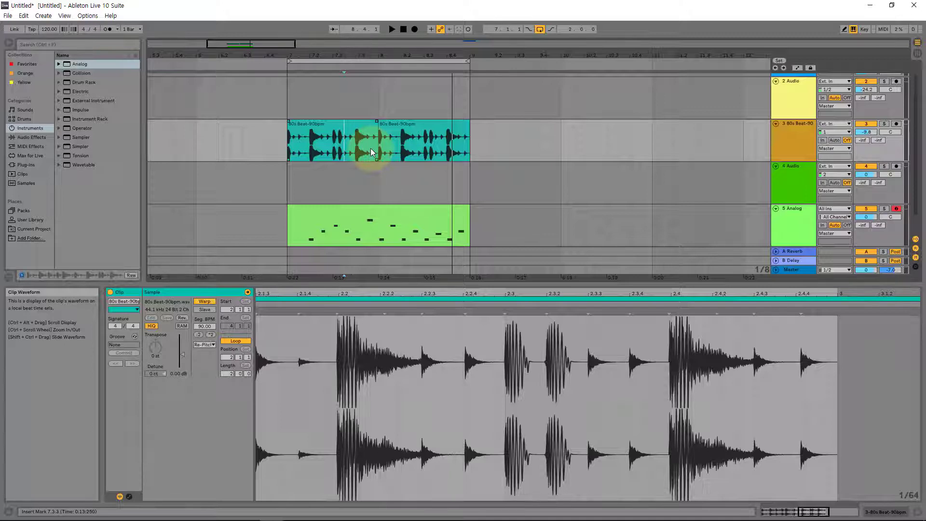
left_click_drag(197, 222, 243, 223)
left_click(262, 222)
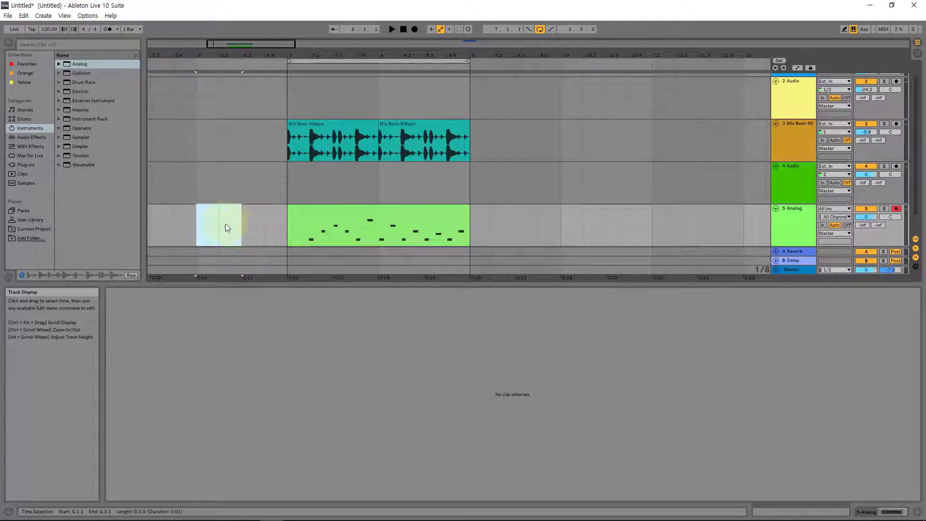
left_click(224, 223)
key("ctrl+shift+m")
left_click_drag(228, 230, 277, 222)
left_click(251, 225)
key("ctrl+shift+m")
left_click_drag(203, 221, 152, 221)
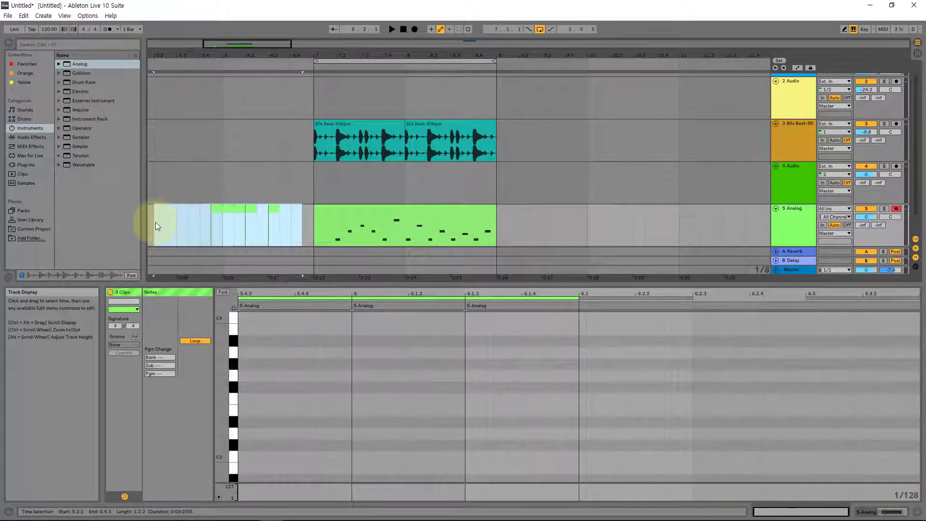
key("Delete")
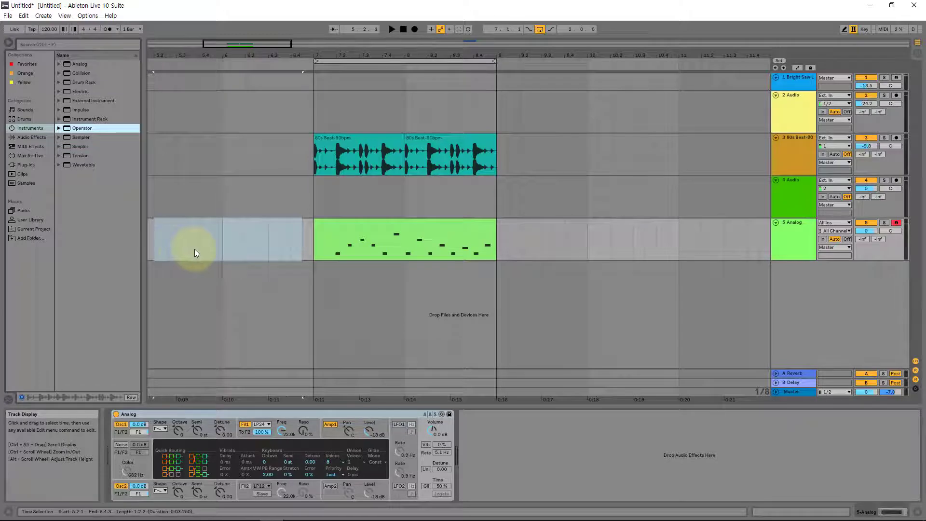
Step: Load Operator's Acid Bass preset from the Bass folder onto a new MIDI track below the Analog track
left_click(59, 128)
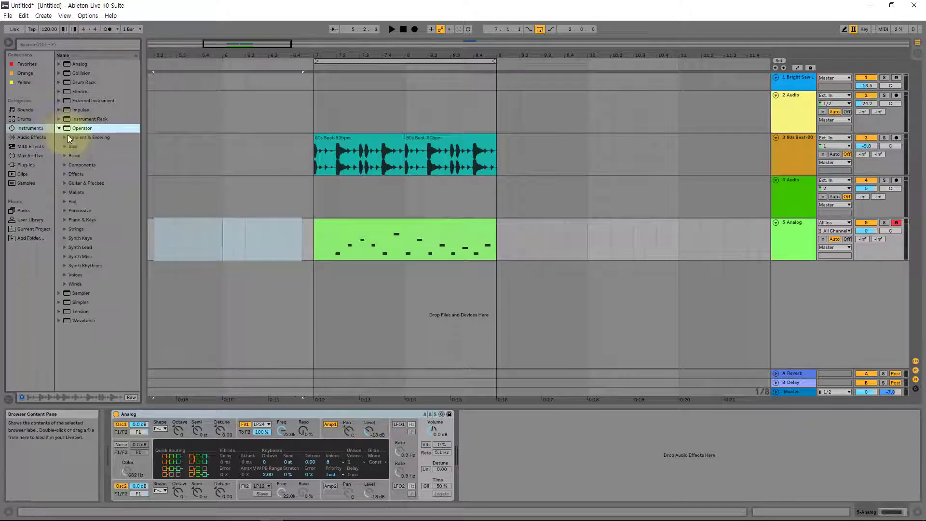
left_click(65, 145)
left_click_drag(86, 156, 400, 322)
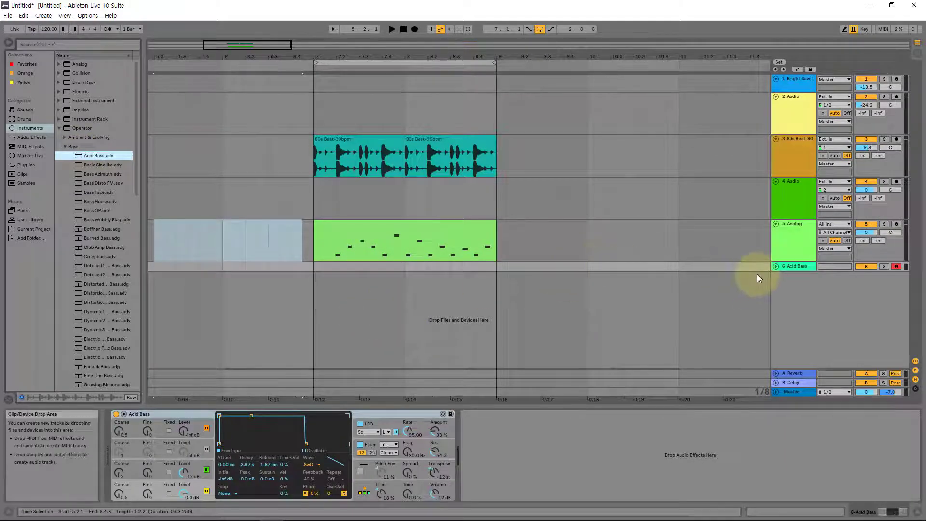
Step: Insert an empty MIDI clip at bar 7 on the Acid Bass track and turn off its looping
left_click(360, 267)
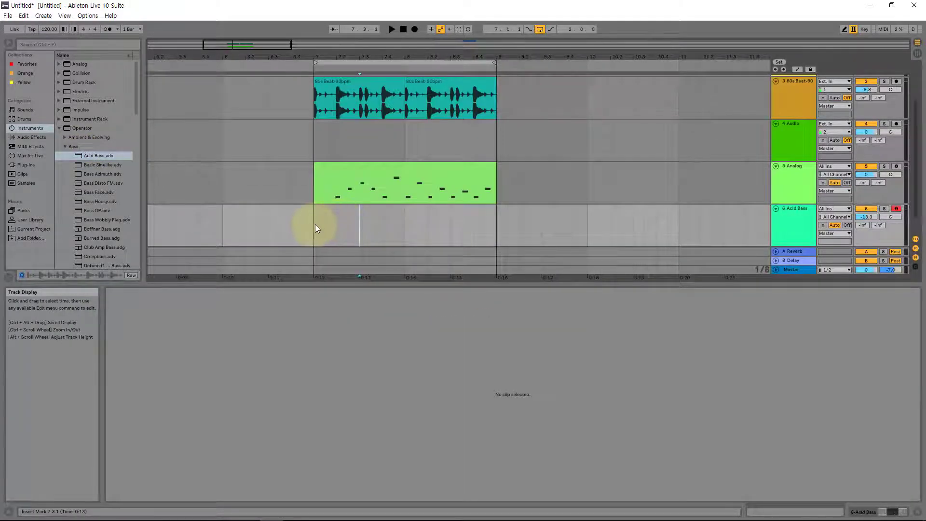
key("ctrl+shift+m")
left_click_drag(315, 225, 496, 217)
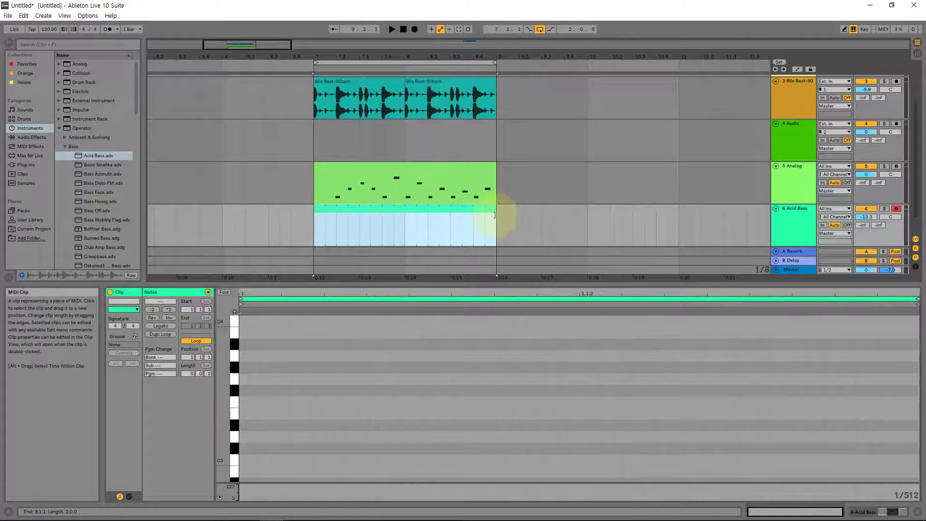
left_click(196, 341)
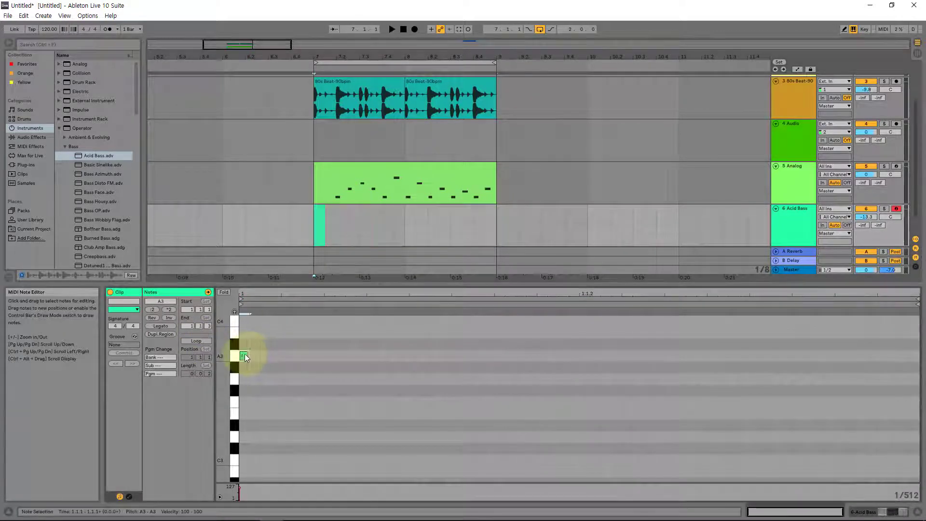
Step: Draw short A3, F#3, B3 and D3 notes at the start of the Acid Bass clip and extend the clip to 9.1.1
mouse_move(244, 356)
left_mouse_down()
mouse_move(548, 423)
mouse_move(591, 403)
left_mouse_up()
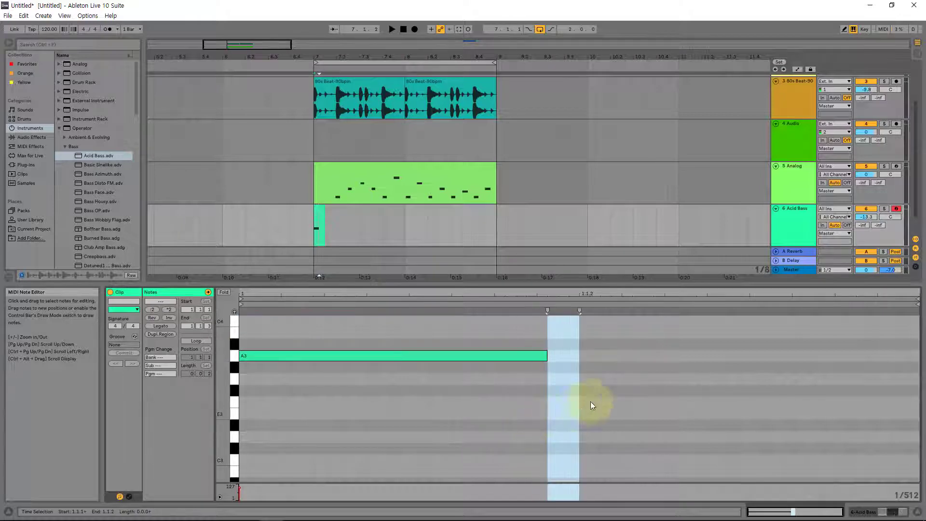
left_click_drag(492, 357, 791, 337)
left_click(328, 241)
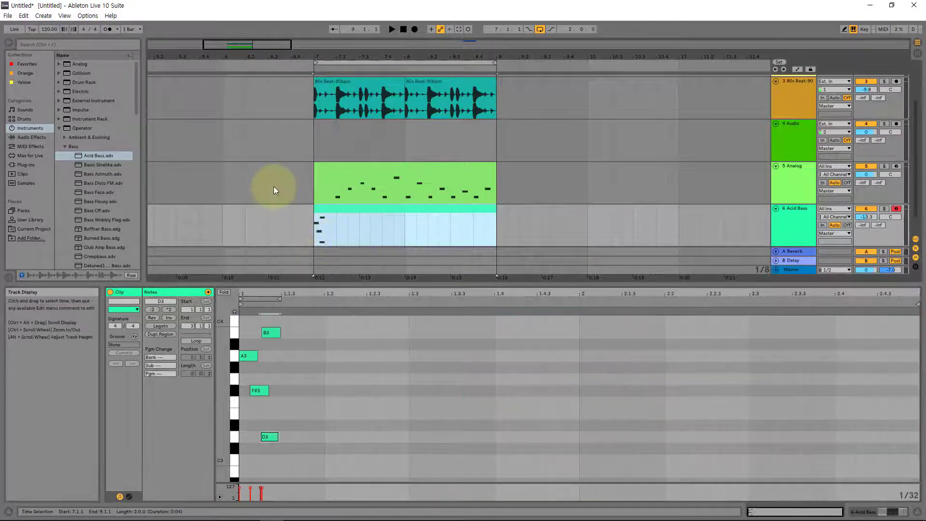
Step: Show the notes of the Analog and Acid Bass clips together in the note editor
left_click(343, 174)
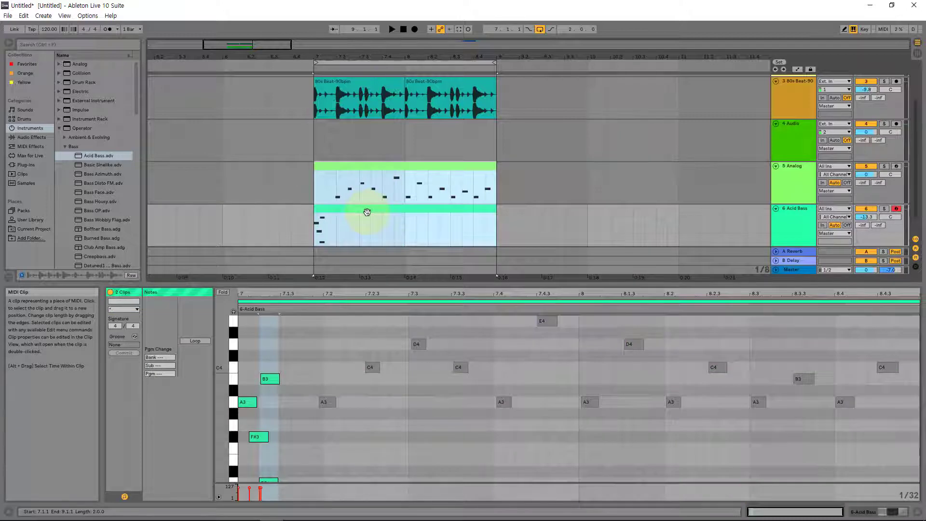
scroll(337, 366, "down", 2)
scroll(337, 371, "down", 2)
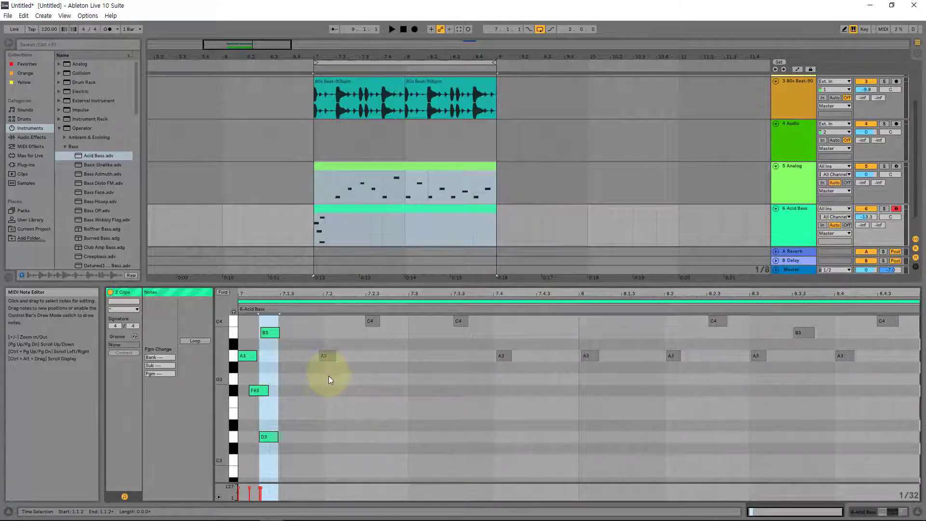
scroll(327, 383, "up", 1)
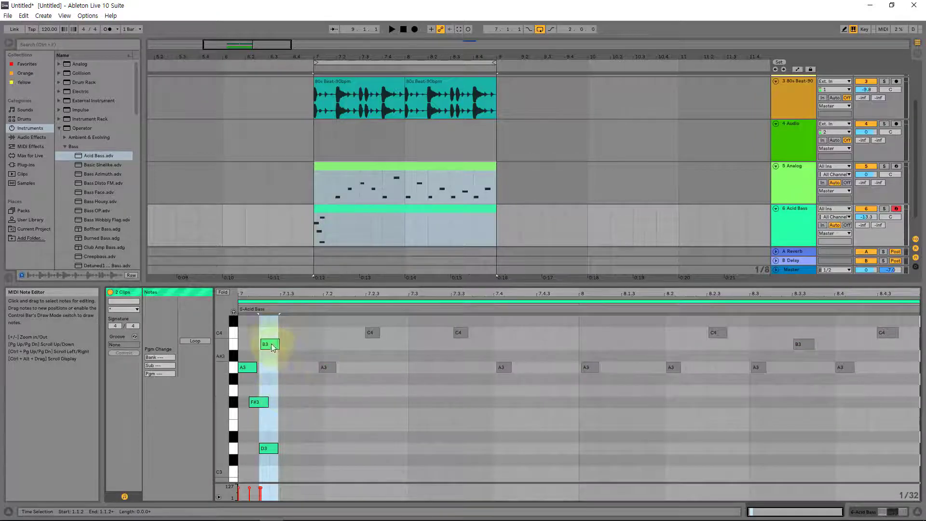
Step: Switch the editing focus between the two clips by their notes, ending on the Analog clip's A3 note at 7.2
left_click(330, 368)
left_click(297, 375)
left_click(325, 366)
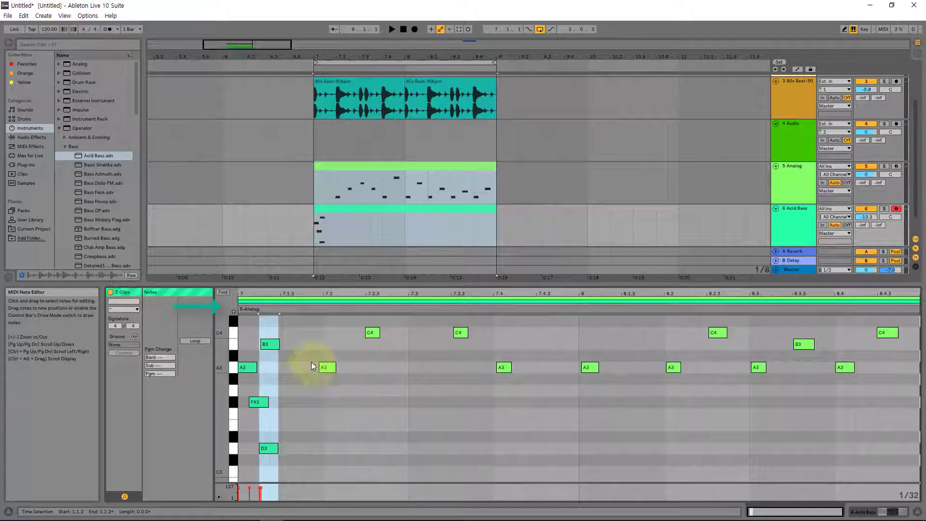
left_click(271, 343)
left_click(332, 369)
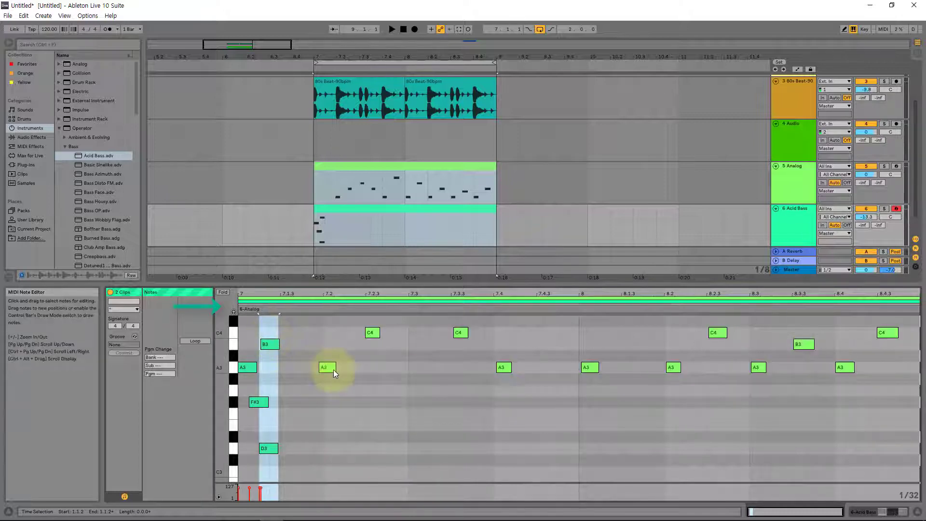
left_click(331, 366)
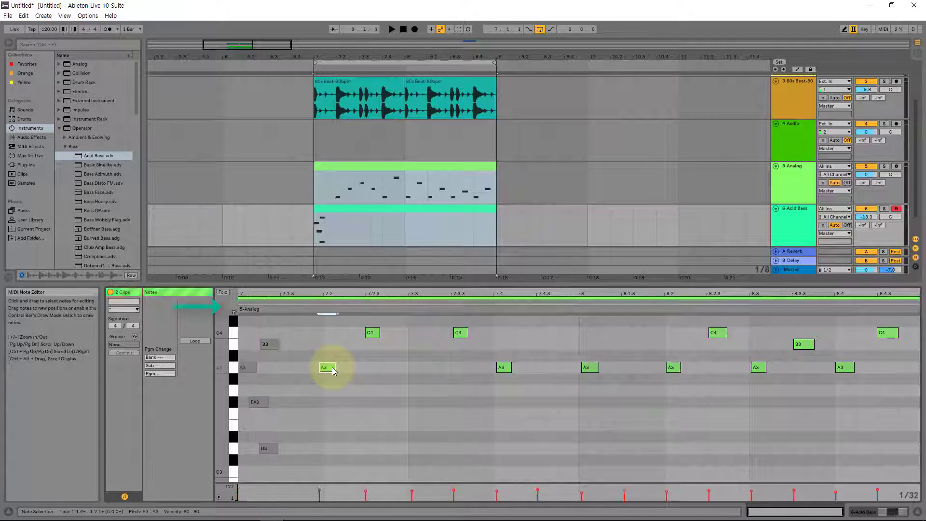
Step: Add an A3 note ending at 7.2.3 and a longer G#3 note starting at 7.2.3 to the Analog clip
double_click(351, 368)
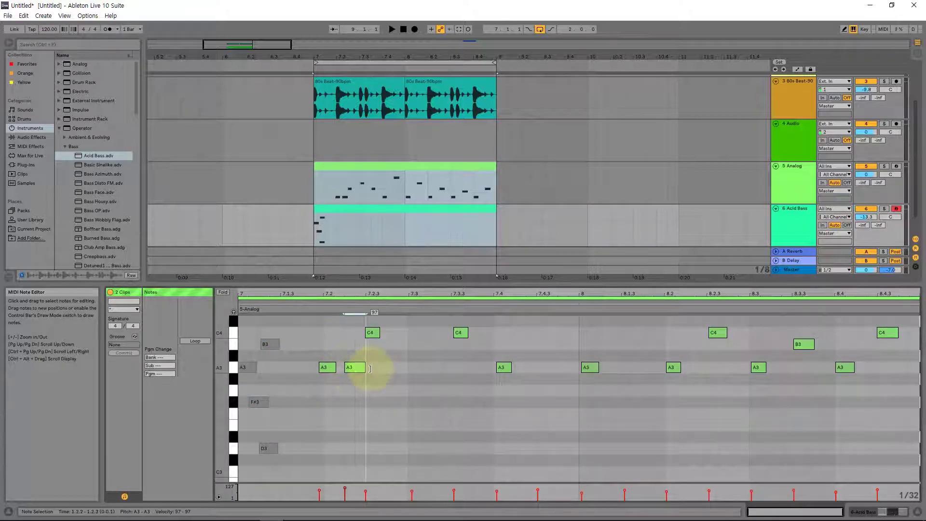
double_click(374, 378)
left_click_drag(386, 380, 419, 391)
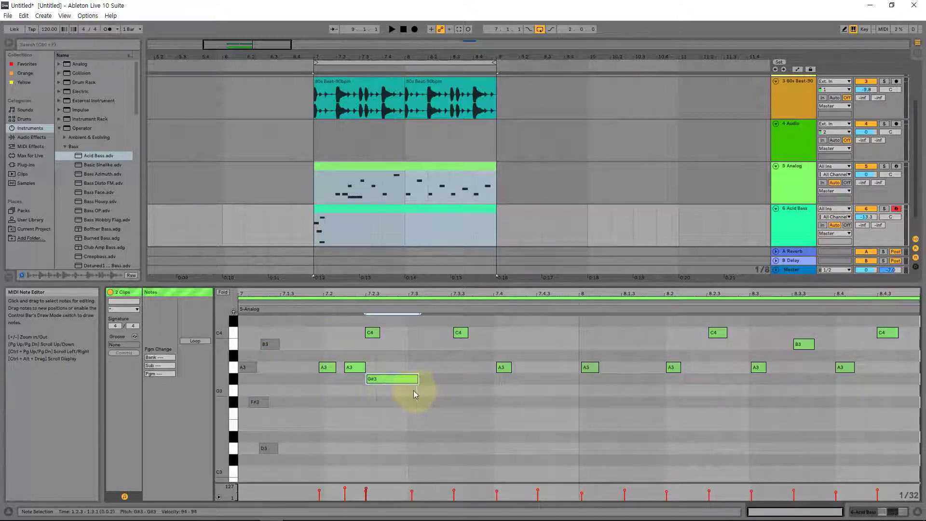
Step: Add an F#3 note from 7.1.3 to about 7.2 and a long D#3 note from there to about 7.3.4 in the Acid Bass clip
left_click(274, 344)
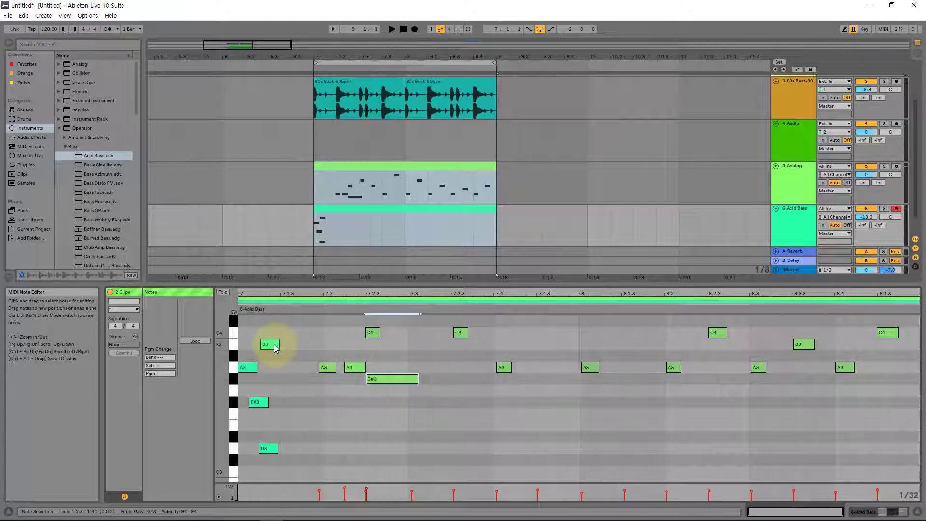
double_click(285, 402)
left_click_drag(289, 402, 333, 403)
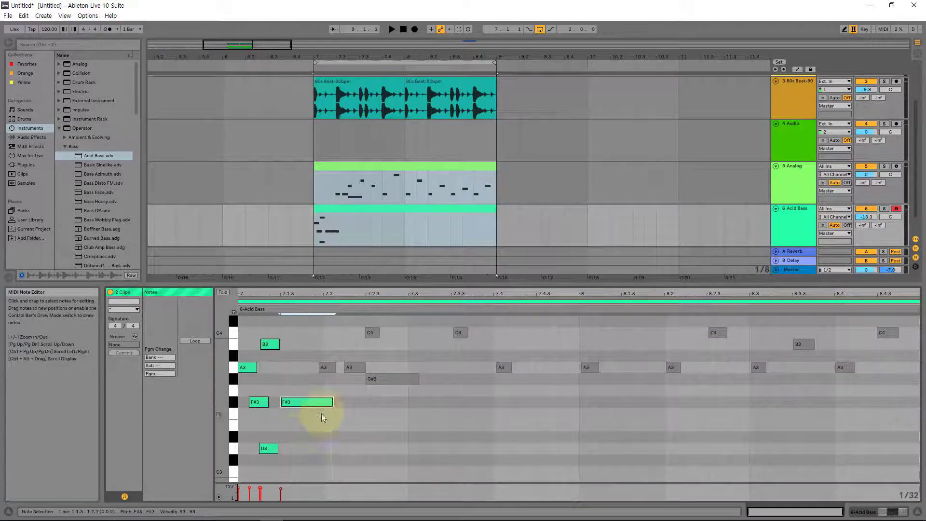
left_click_drag(307, 432, 432, 441)
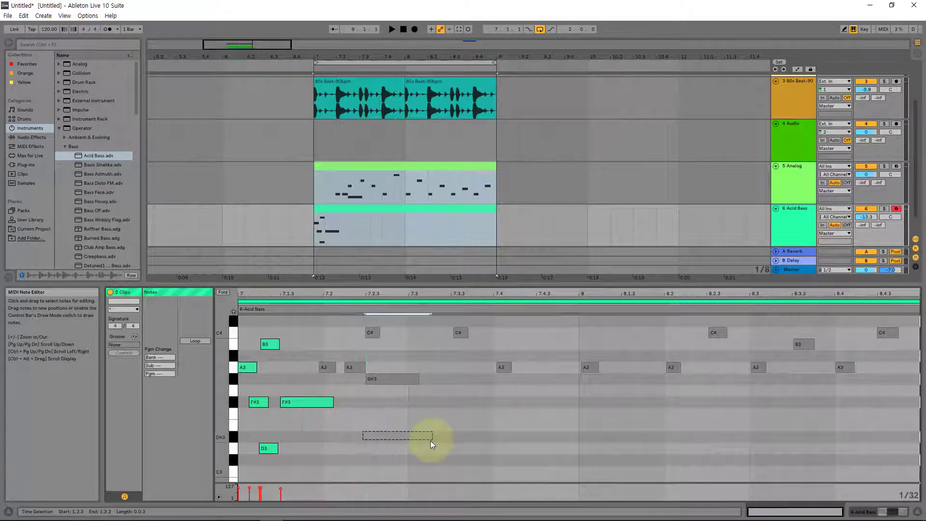
double_click(431, 440)
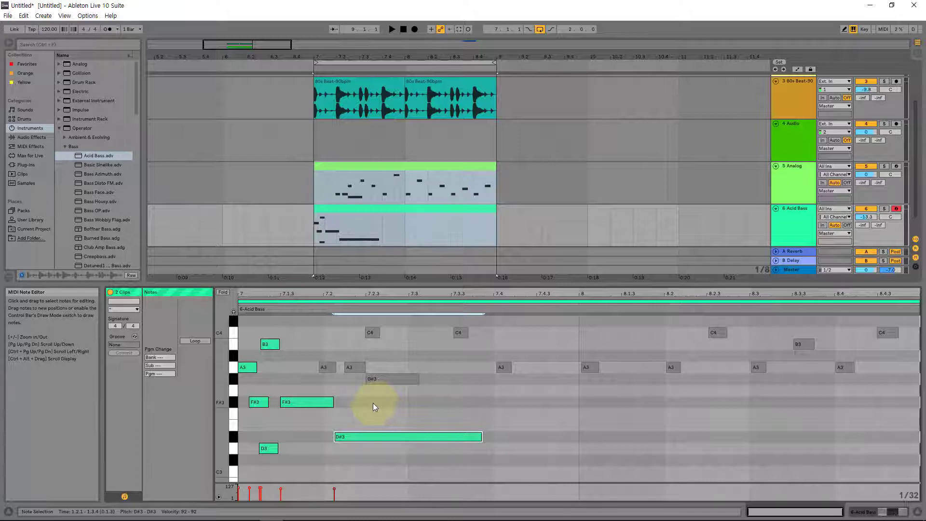
Step: Select the Analog clip's added A3 and G#3 notes in turn, and return the focus to the Acid Bass clip's D#3 note
left_click(356, 369)
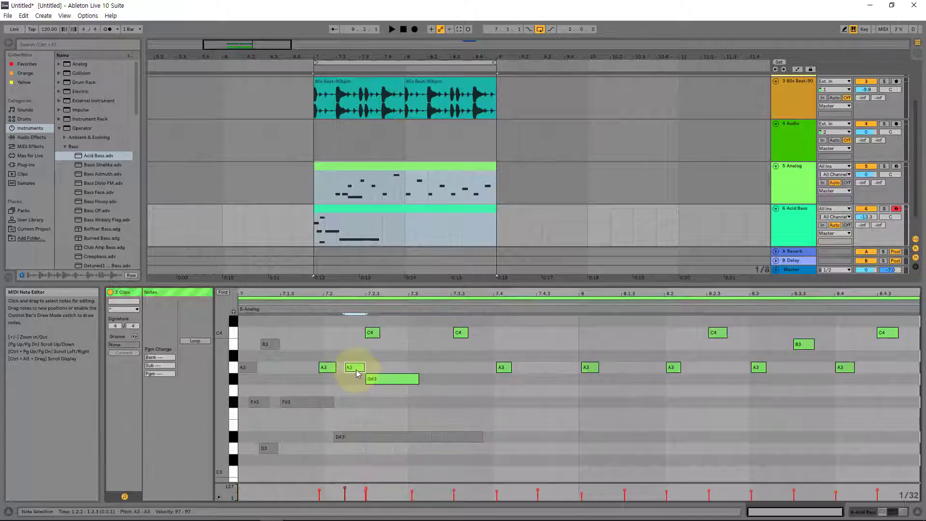
left_click(370, 379)
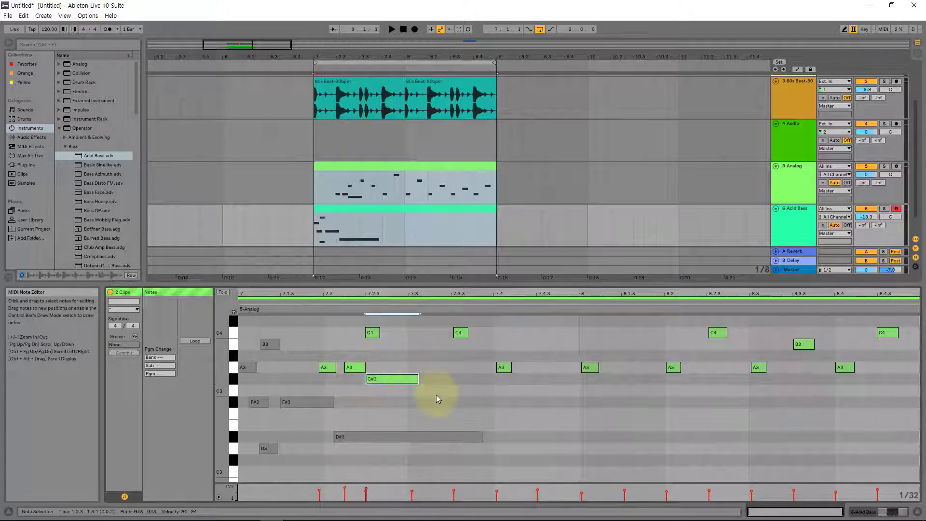
left_click(409, 439)
left_click(409, 439)
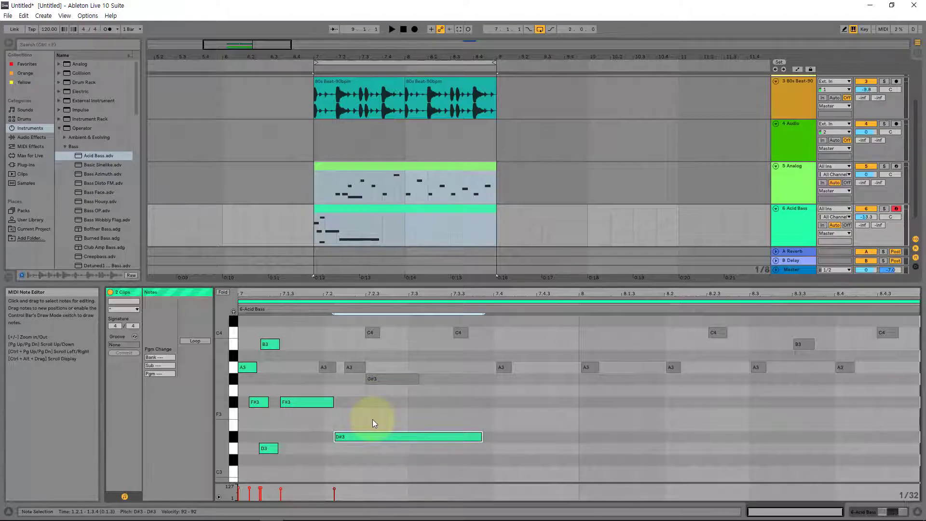
Step: Show only the Acid Bass clip in the note editor and zoom the arrangement in and out around bars 7 to 9
left_click(365, 216)
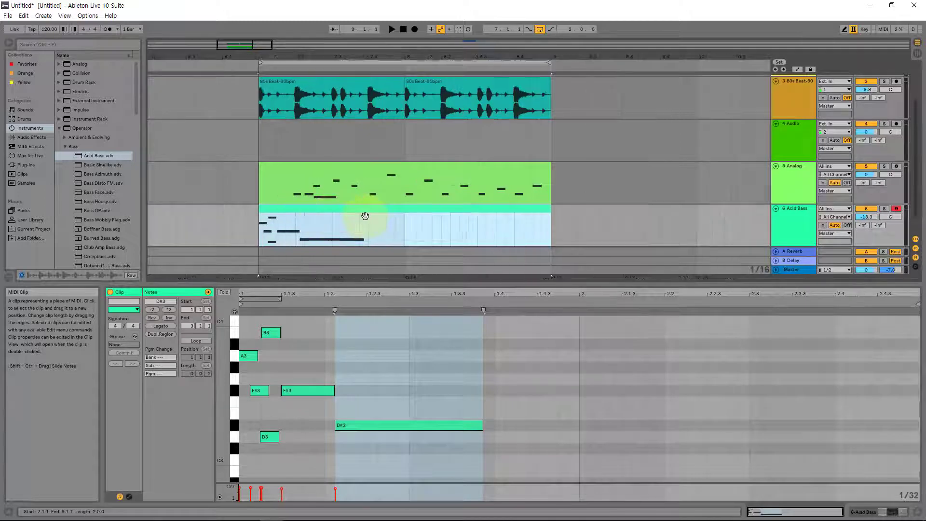
mouse_move(347, 69)
left_mouse_down()
mouse_move(350, 54)
mouse_move(351, 72)
left_mouse_up()
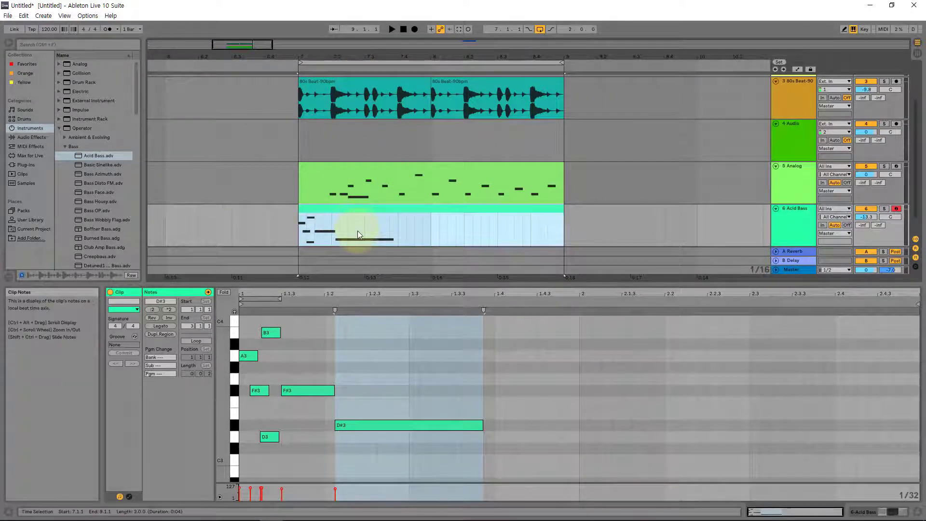
scroll(357, 230, "up", 4)
scroll(357, 231, "down", 5)
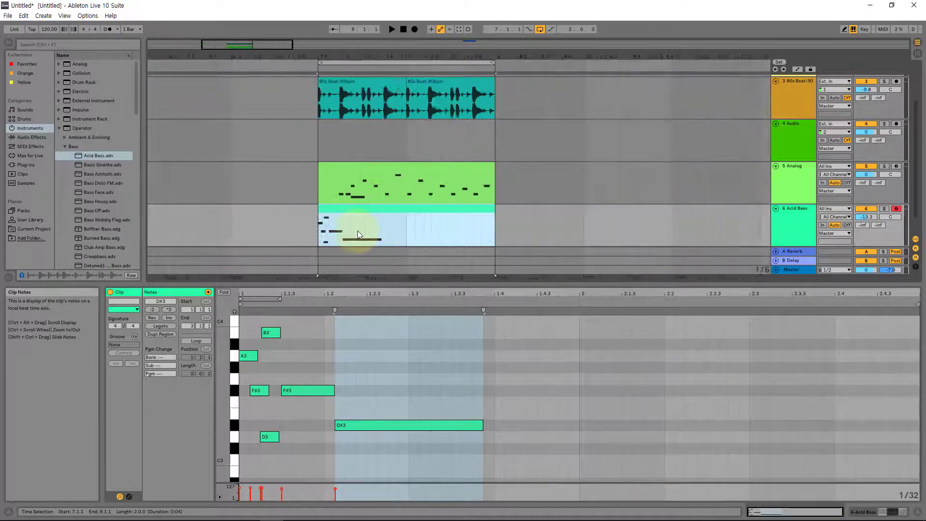
scroll(357, 230, "up", 6)
scroll(357, 230, "down", 3)
scroll(357, 231, "up", 2)
scroll(358, 231, "up", 2)
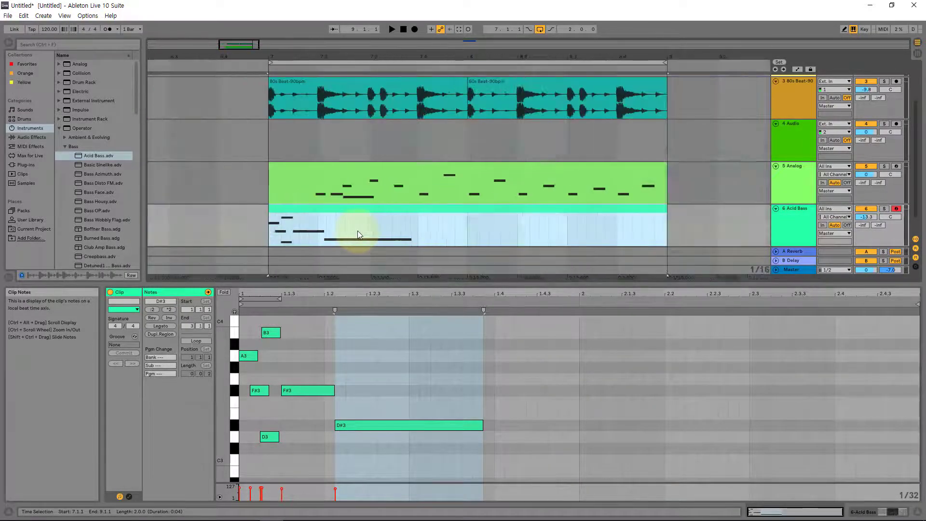
Step: Select 7.3.1 to 7.3.2 in the first 80s Beat-90bpm clip and zoom the arrangement to that selection
left_click(439, 185)
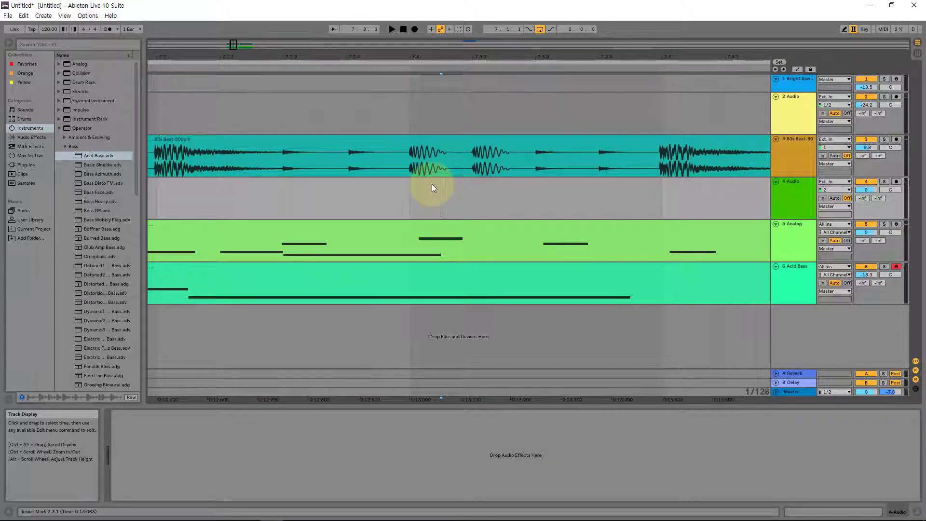
left_click(429, 169)
left_click_drag(430, 168, 519, 176)
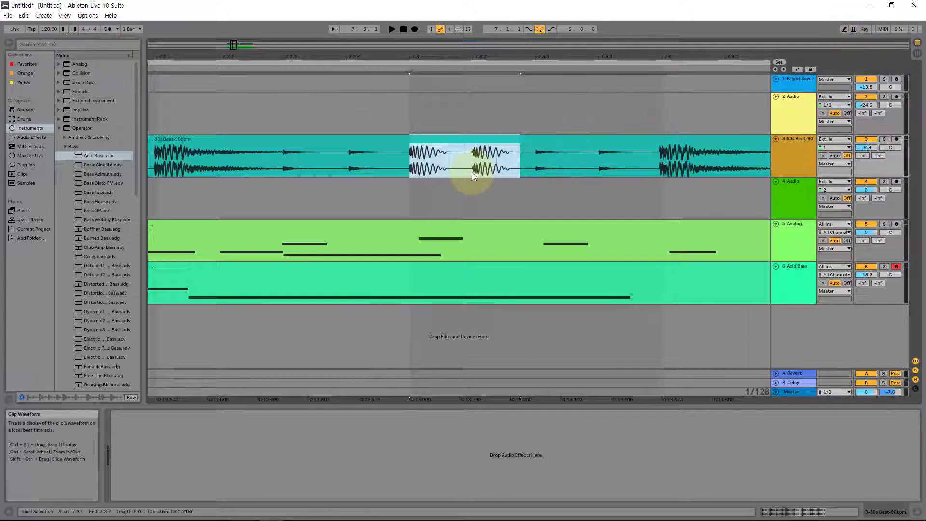
key("z")
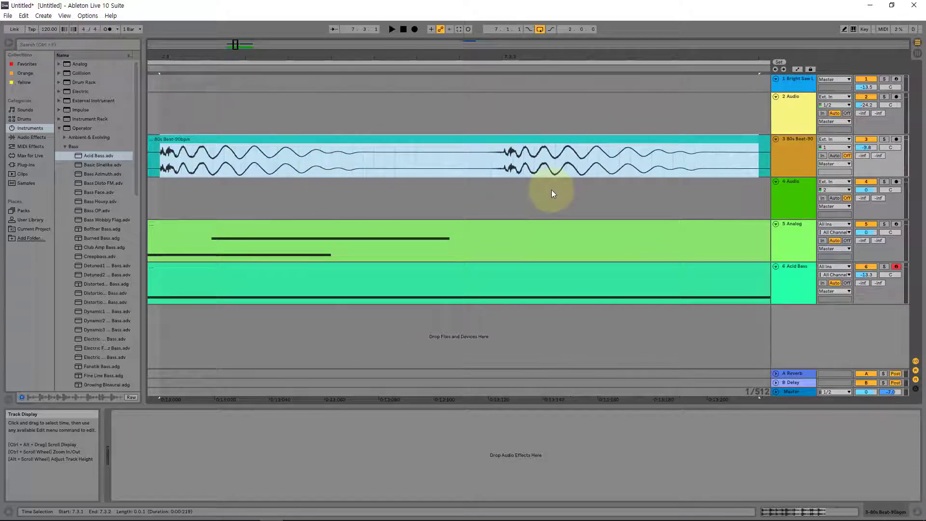
Step: Zoom out to the whole arrangement, select 5.1.1 to 28.1.1 across tracks 3 to 6, and zoom to that selection
key("minus")
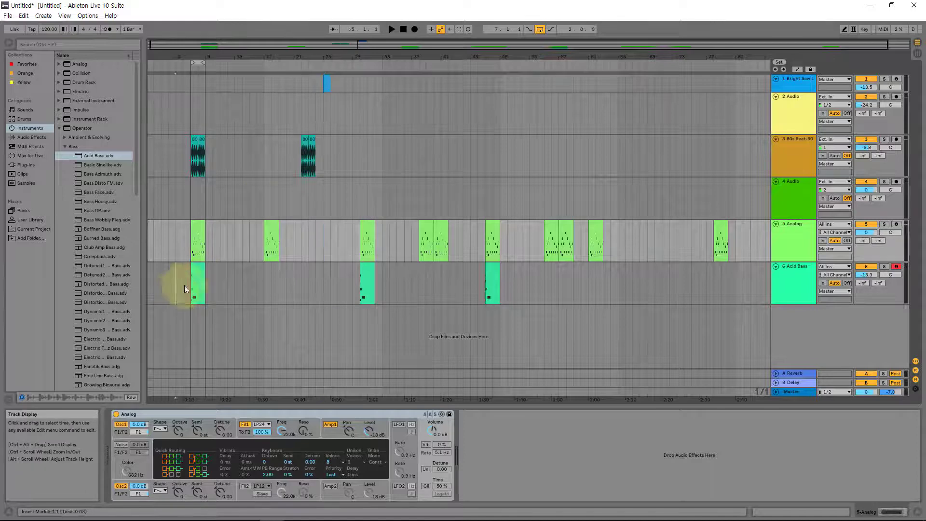
left_click_drag(184, 287, 348, 155)
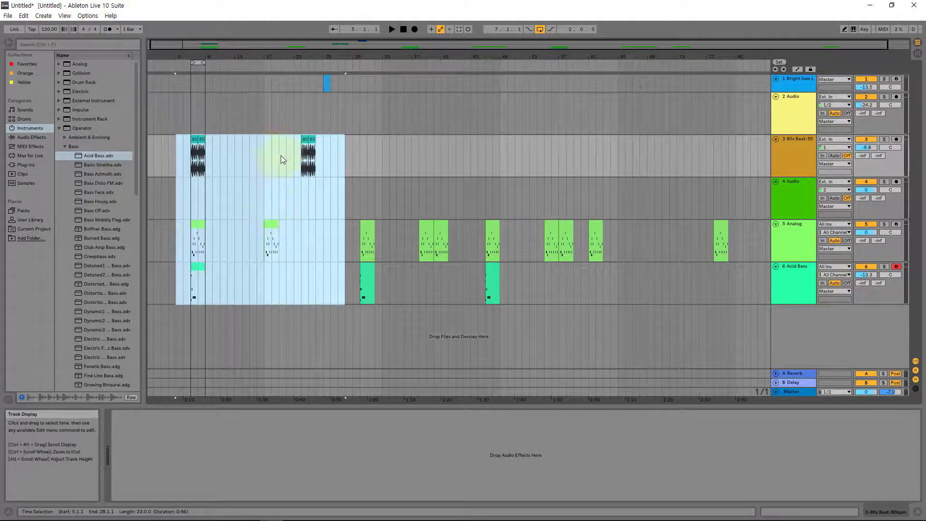
double_click(270, 54)
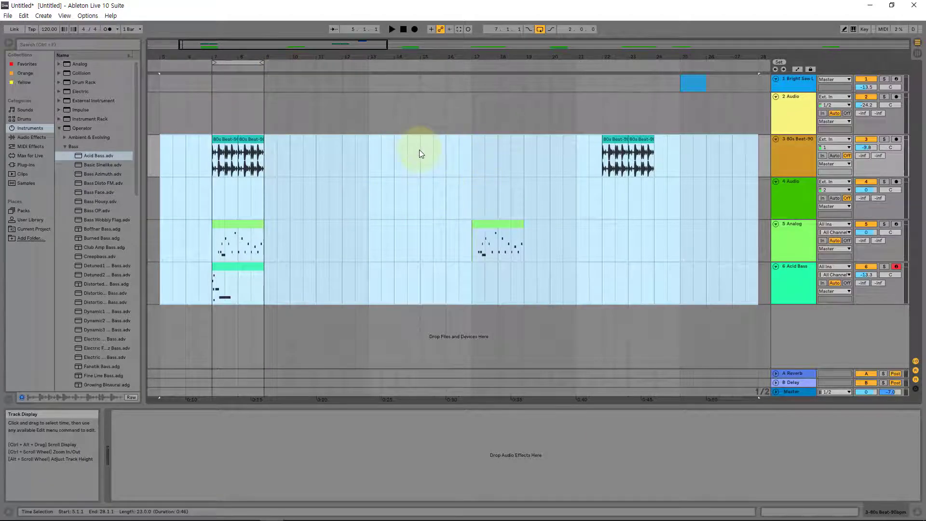
Step: Zoom out the arrangement, select 22.1.1 to 52.1.1 across tracks 4 to 6, and zoom to that selection
key("minus")
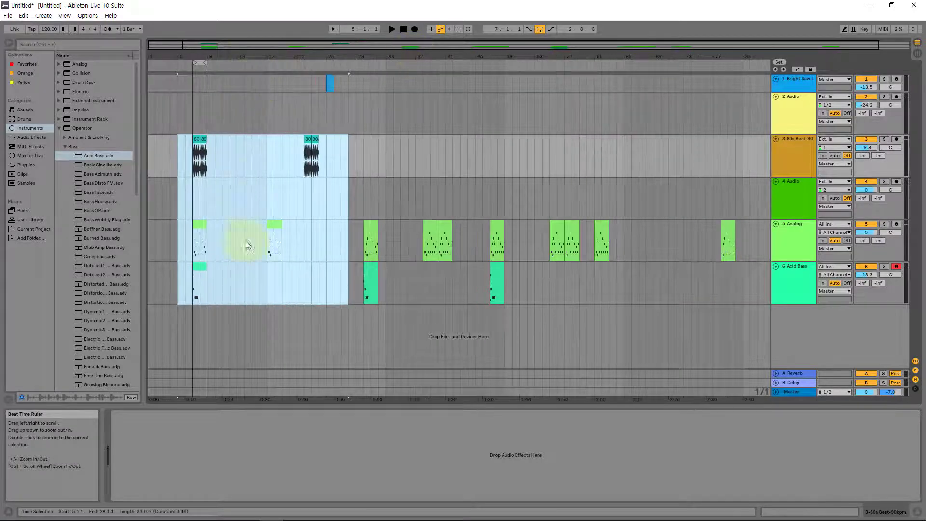
left_click(167, 337)
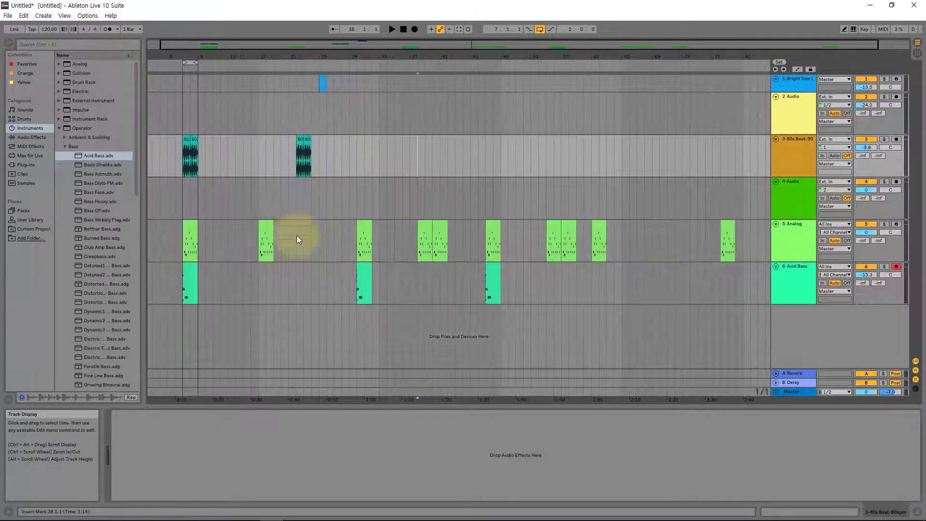
left_click_drag(297, 303, 520, 217)
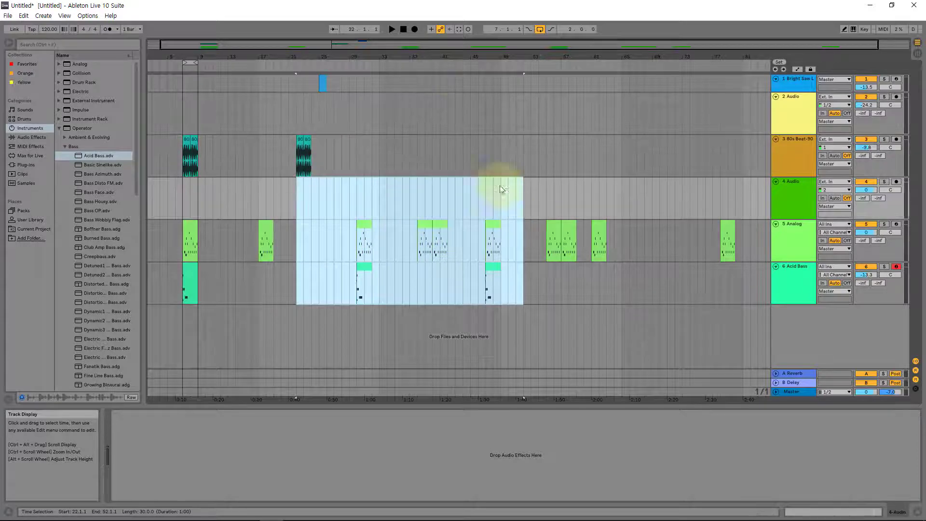
double_click(414, 58)
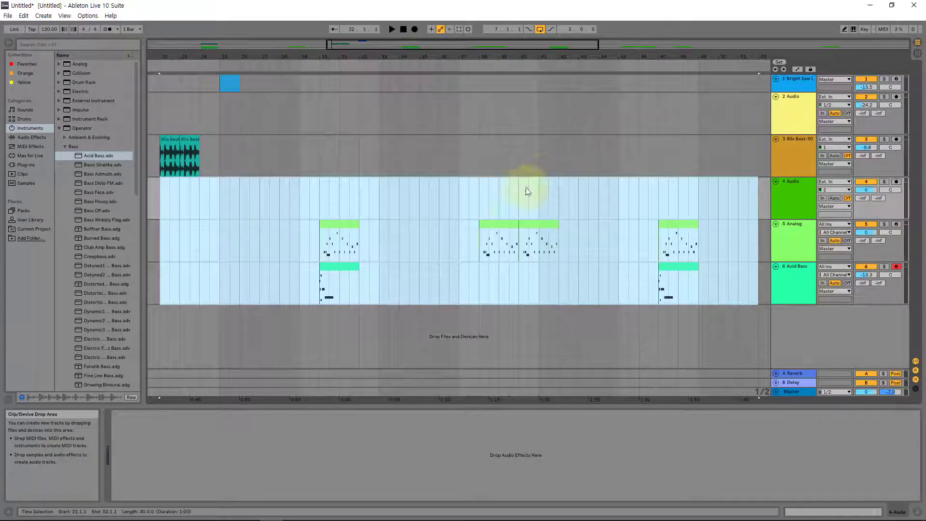
Step: Fold all arrangement tracks and zoom in on the first 80s Beat-90bpm clip on track 3
left_click(426, 207)
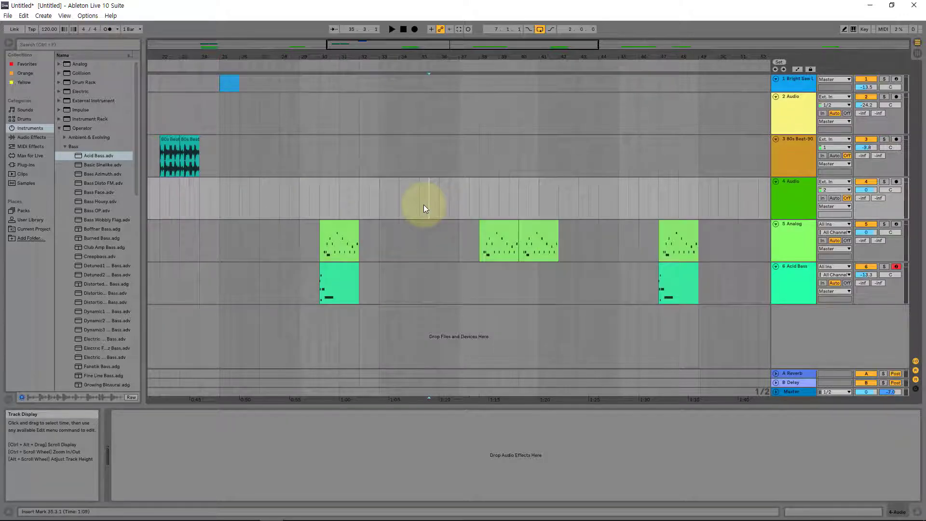
key("alt+u")
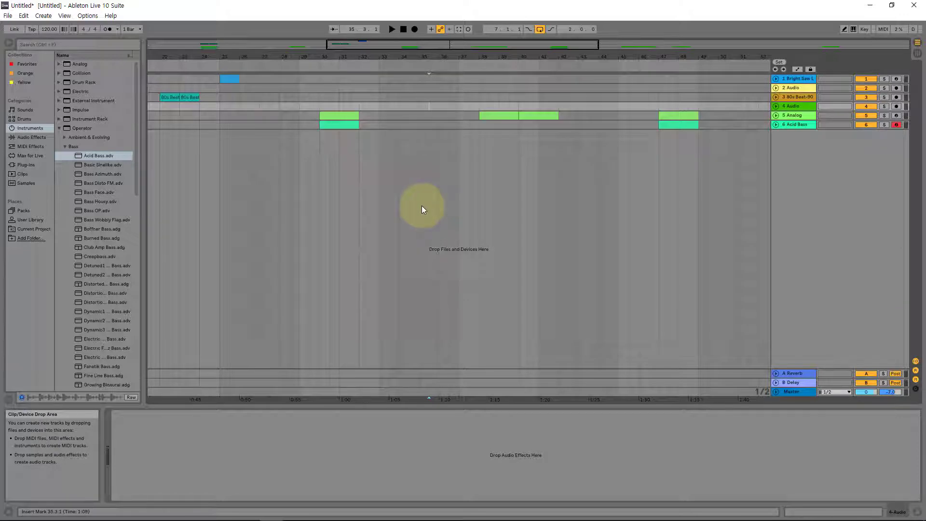
key("z")
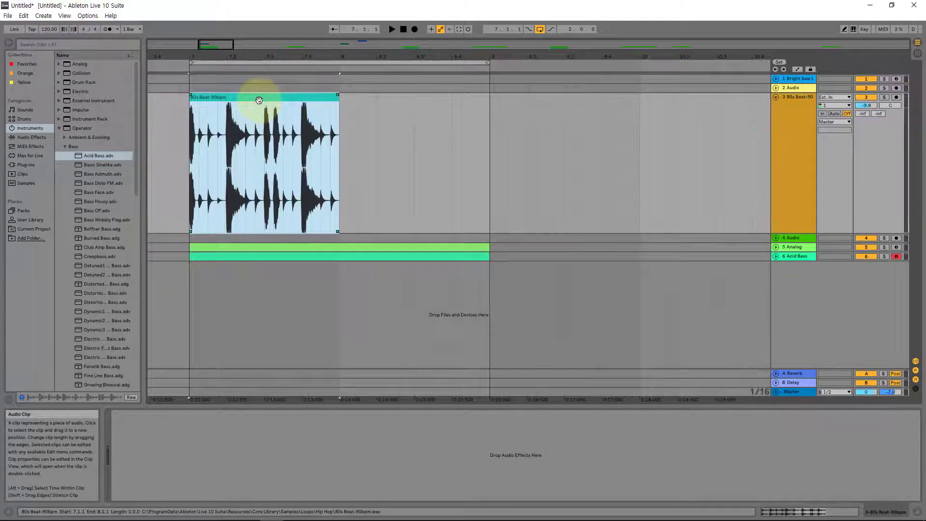
Step: Nudge the 80s Beat-90bpm clip along the 1/16 grid to 7.3.4 and back to 7.1.1
key("Right")
key("Right")
key("Right")
key("Right")
key("Right")
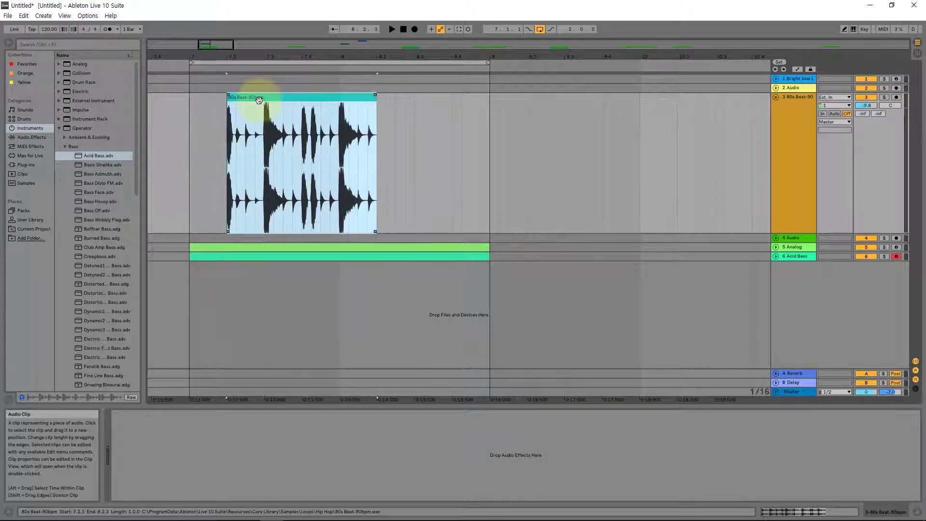
key("Right")
key("Right")
key("Right")
key("Right")
key("Right")
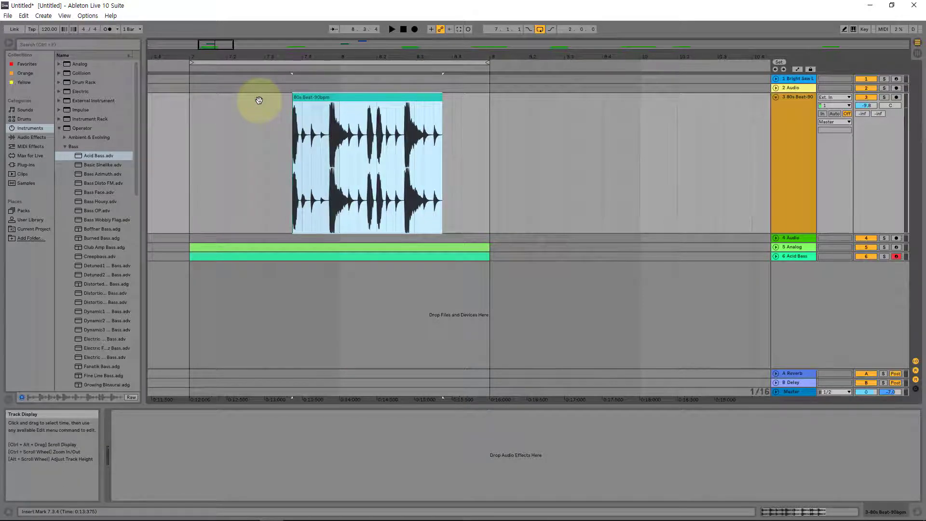
key("Left")
key("Left")
key("Left")
key("Left")
key("Left")
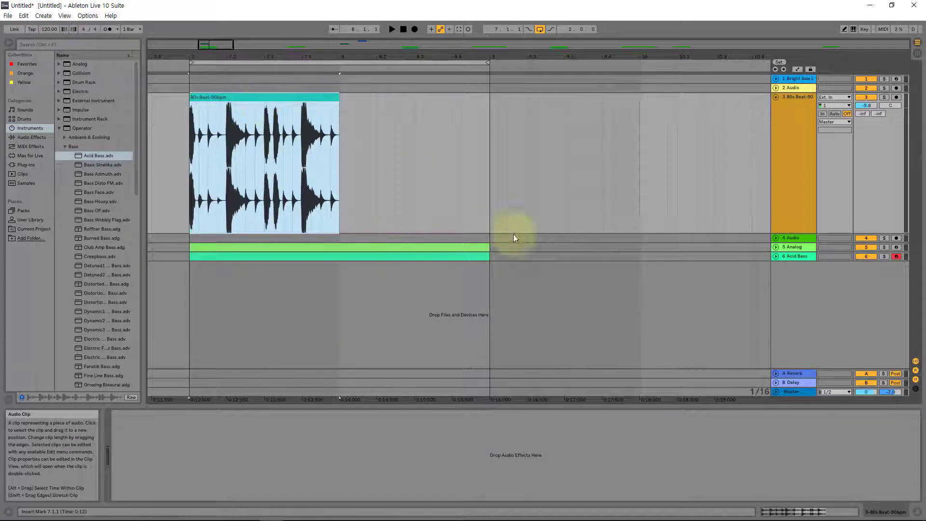
Step: Set the fixed grid to 1 Bar and move the 80s Beat-90bpm clip bar by bar to 9.1.1 and back to 8.1.1
right_click(757, 391)
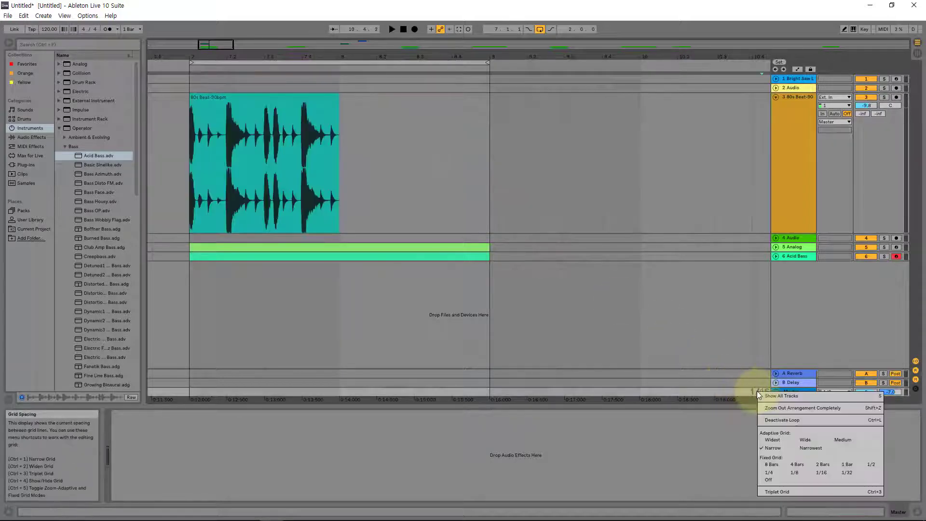
left_click(848, 464)
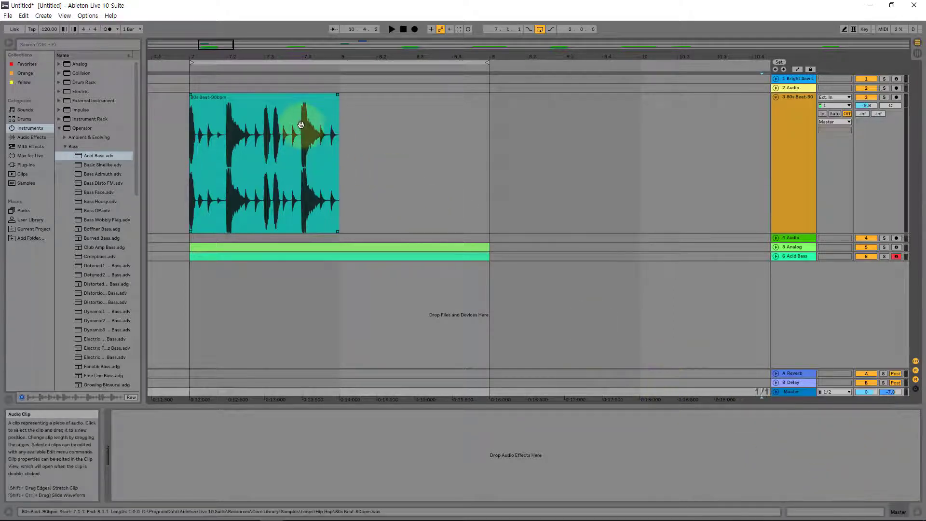
left_click(293, 112)
key("Right")
key("Right")
key("Right")
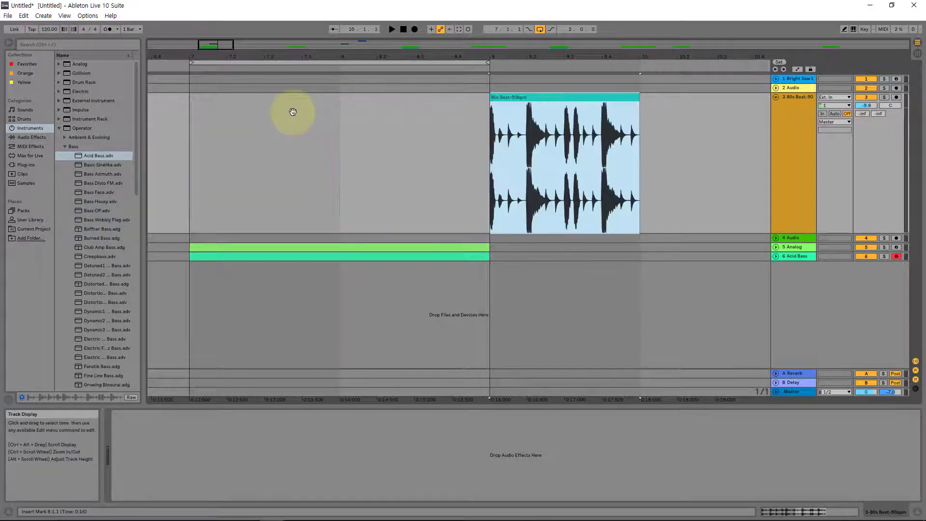
key("Left")
key("Left")
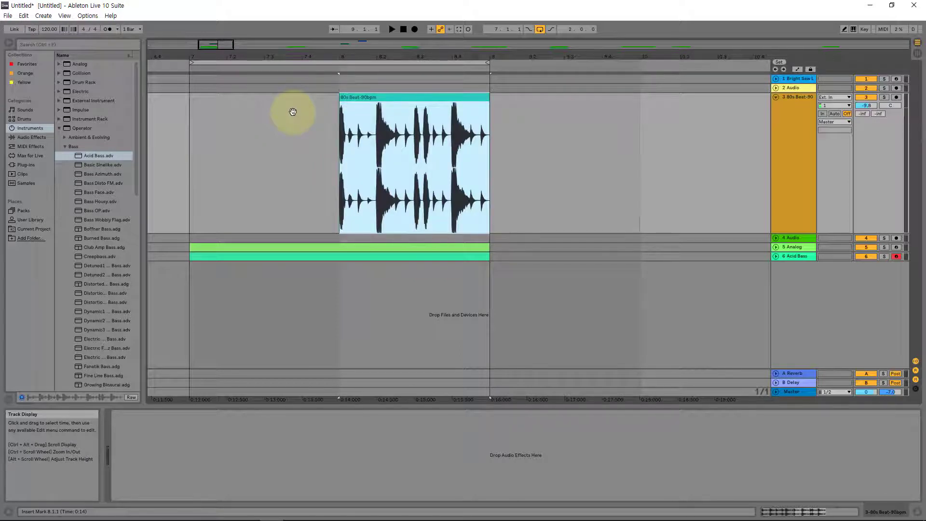
Step: Nudge the 80s Beat-90bpm clip earlier in fine off-grid increments until it starts just past 7.4.1
key("alt+Left")
key("alt+Left")
key("alt+Left")
key("alt+Left")
key("alt+Left")
key("alt+Left")
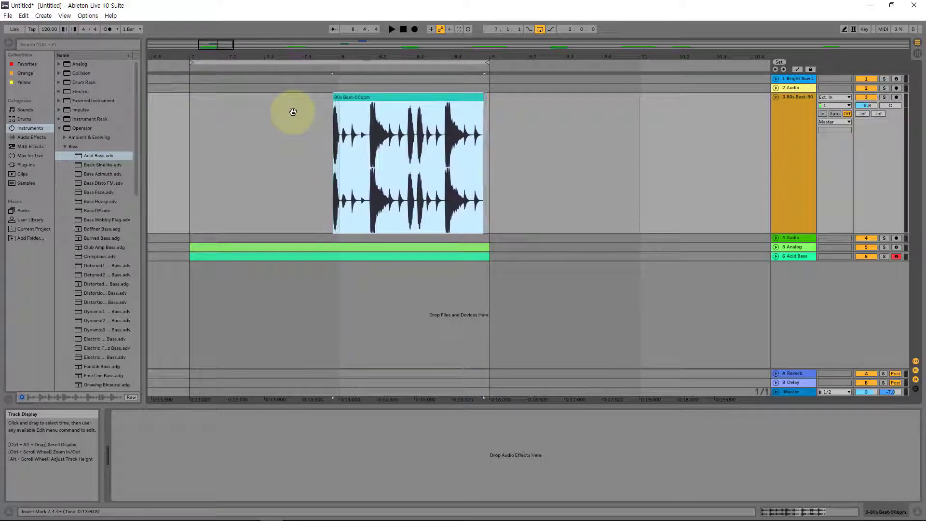
key("alt+Left")
key("alt+Left")
key("alt+Left")
key("alt+Left")
key("alt+Left")
key("alt+Left")
key("alt+Left")
key("alt+Left")
key("alt+Left")
key("alt+Left")
key("alt+Left")
key("alt+Left")
key("alt+Left")
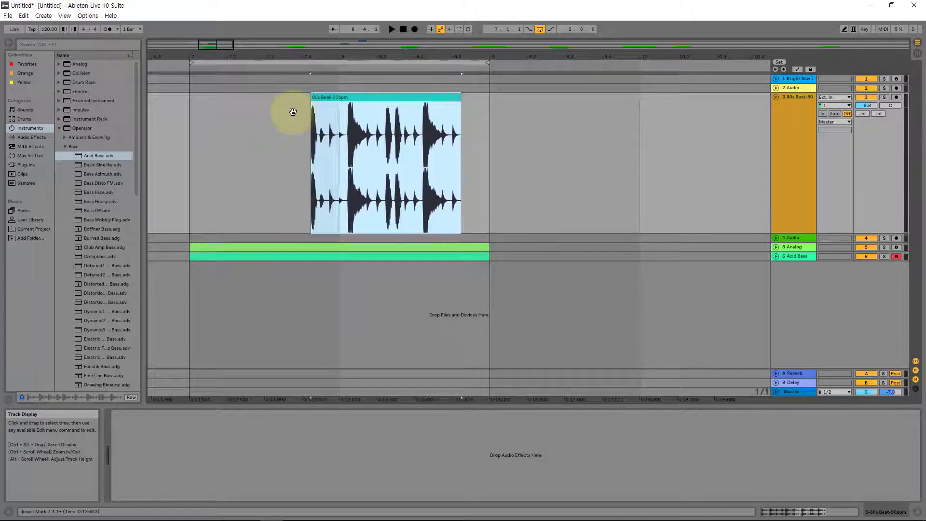
key("alt+Left")
key("alt+Left")
key("alt+Left")
key("alt+Left")
key("alt+Left")
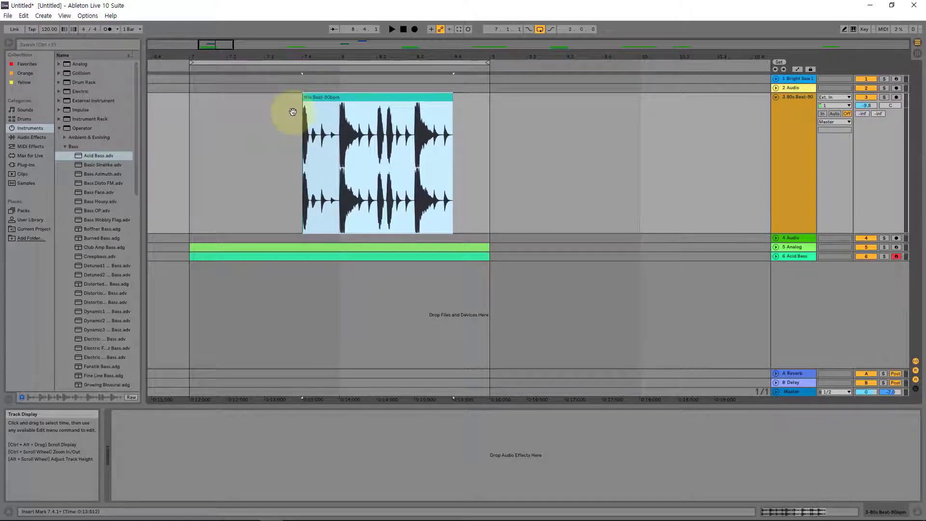
left_click(309, 127)
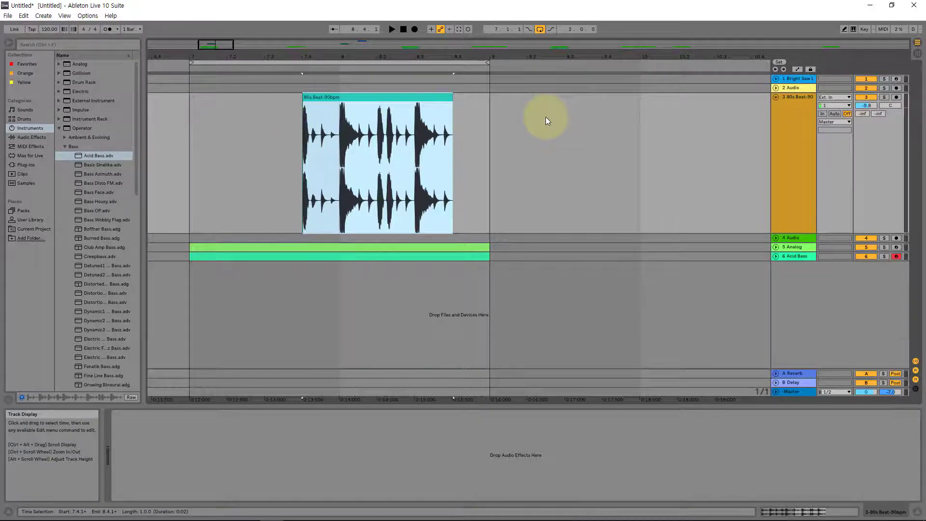
Step: Switch to Session View, try lowering the 80s Beat-90bpm track's volume, and reset it to 0.0 dB
key("Tab")
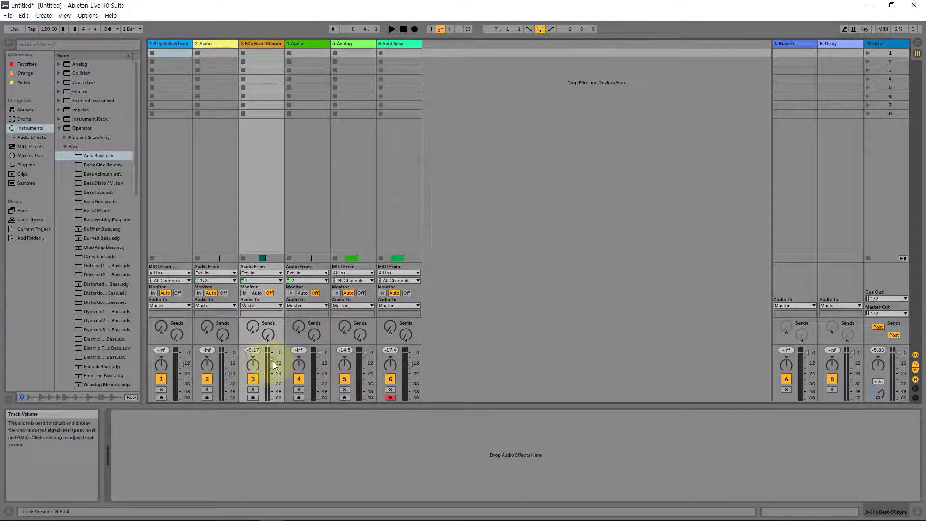
left_click_drag(281, 362, 281, 385)
double_click(275, 389)
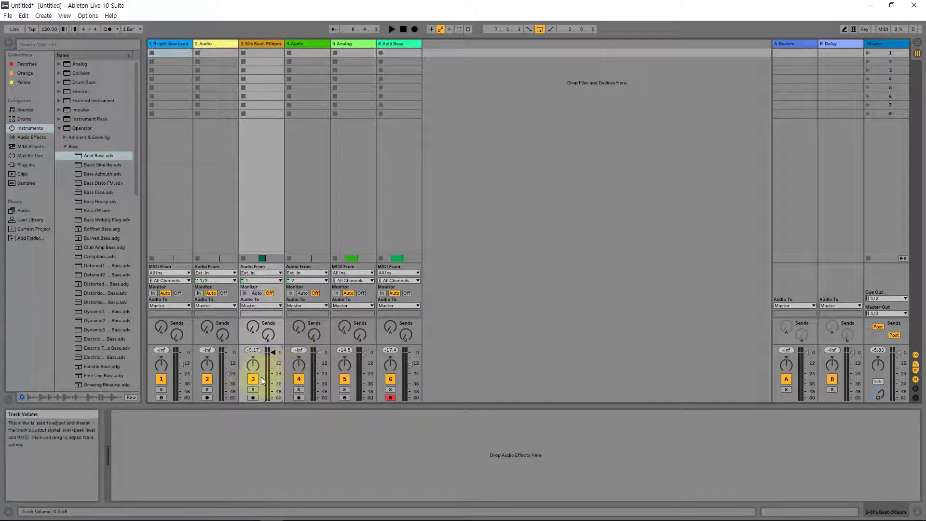
left_click_drag(274, 352, 276, 383)
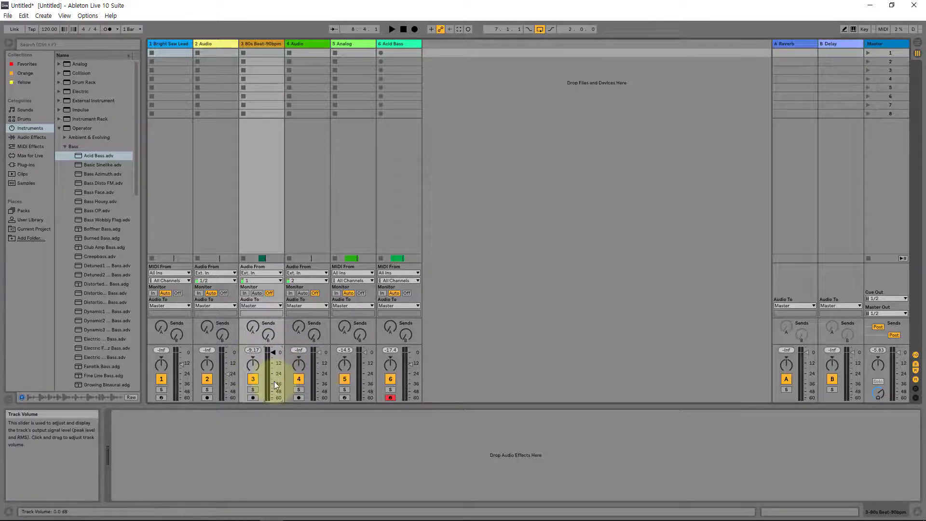
Step: Return to Arrangement View, show the Acid Bass track's device, and adjust Oscillator D's Coarse tuning
key("Tab")
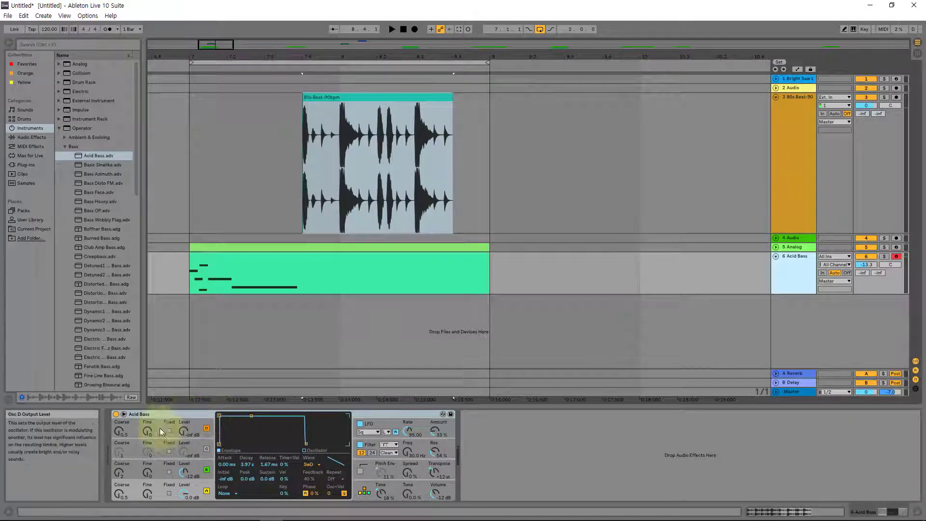
left_click_drag(121, 431, 121, 410)
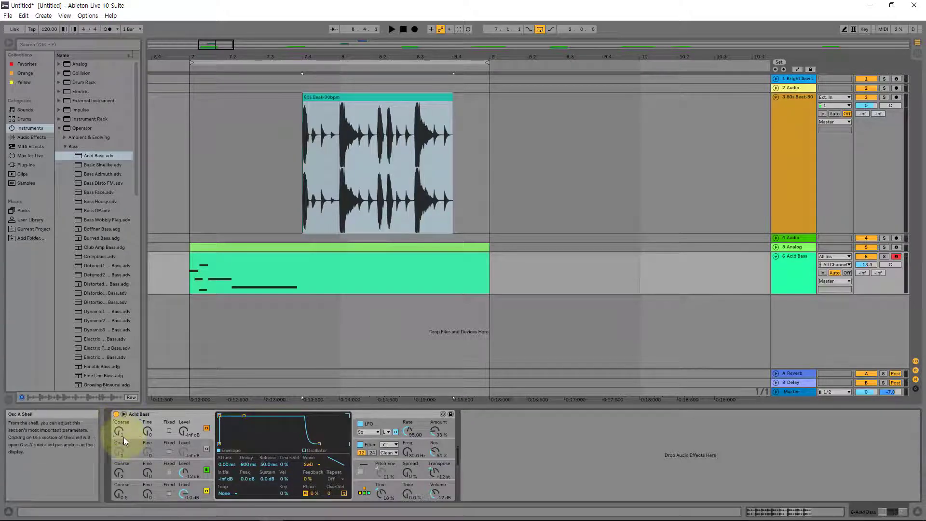
Step: In Session View, switch track 3 to Split Stereo Pan Mode and adjust track 4's regular pan slightly
key("Tab")
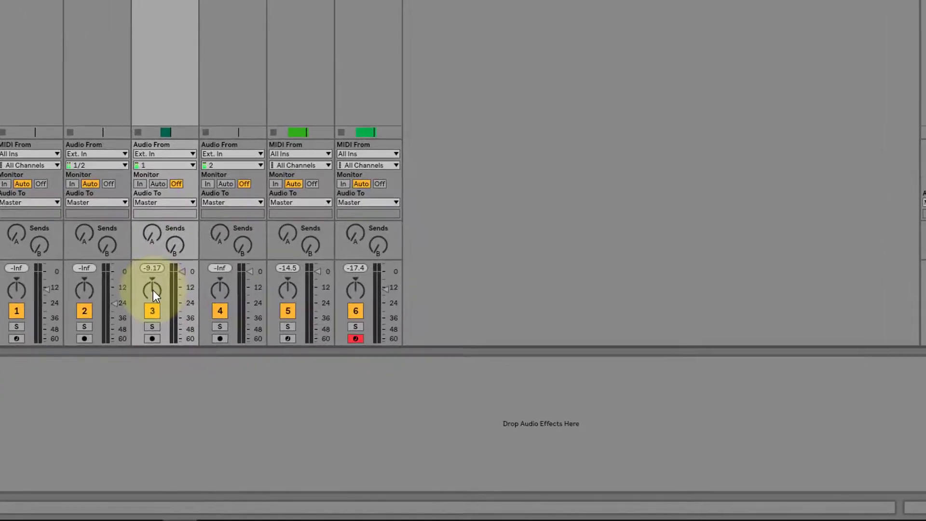
right_click(242, 356)
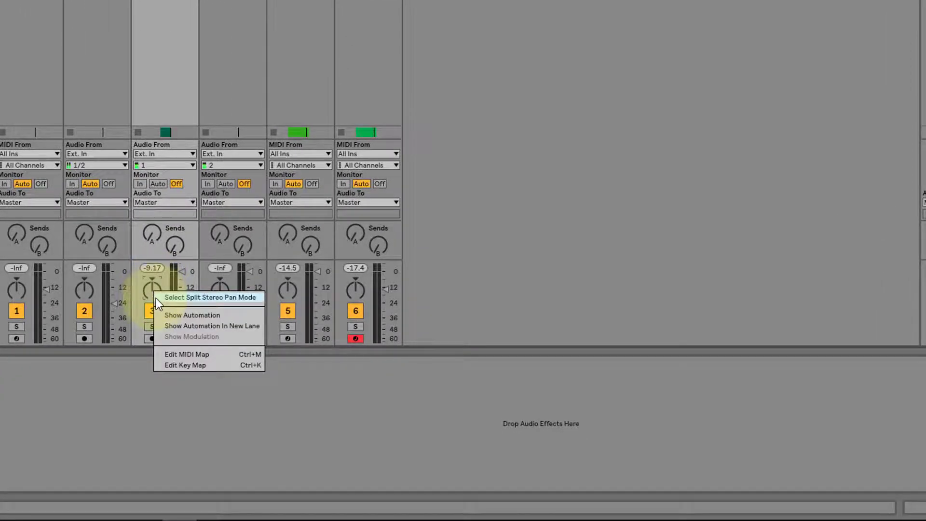
left_click(191, 297)
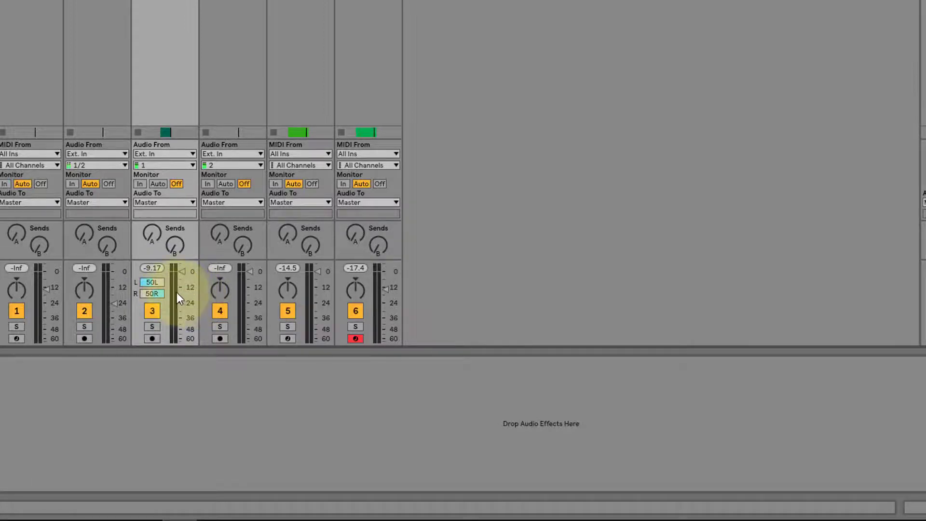
mouse_move(217, 291)
left_mouse_down()
mouse_move(217, 300)
mouse_move(216, 293)
left_mouse_up()
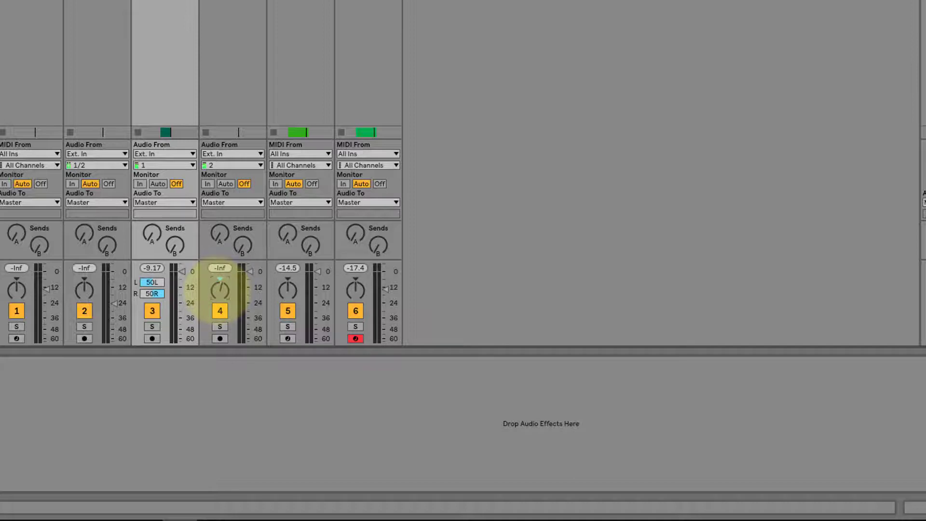
Step: Set the 80s Beat-90bpm track's split pan to 50L for the left channel and 16L for the right channel
left_click(160, 293)
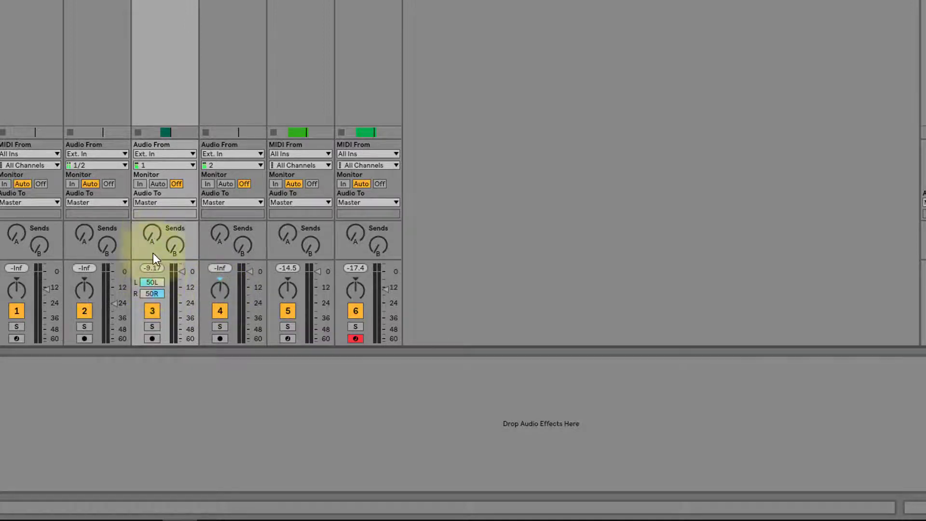
mouse_move(151, 282)
left_mouse_down()
mouse_move(152, 272)
mouse_move(152, 285)
left_mouse_up()
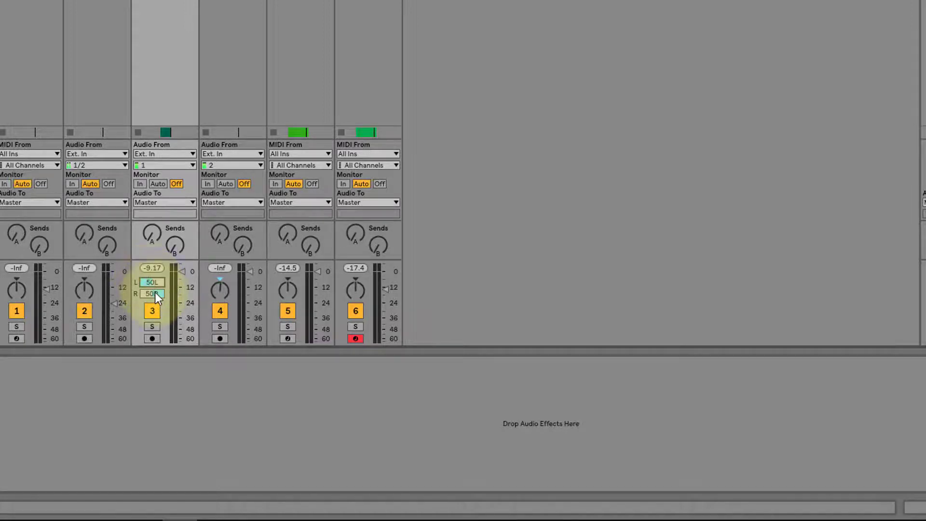
mouse_move(155, 292)
left_mouse_down()
mouse_move(154, 301)
mouse_move(156, 283)
left_mouse_up()
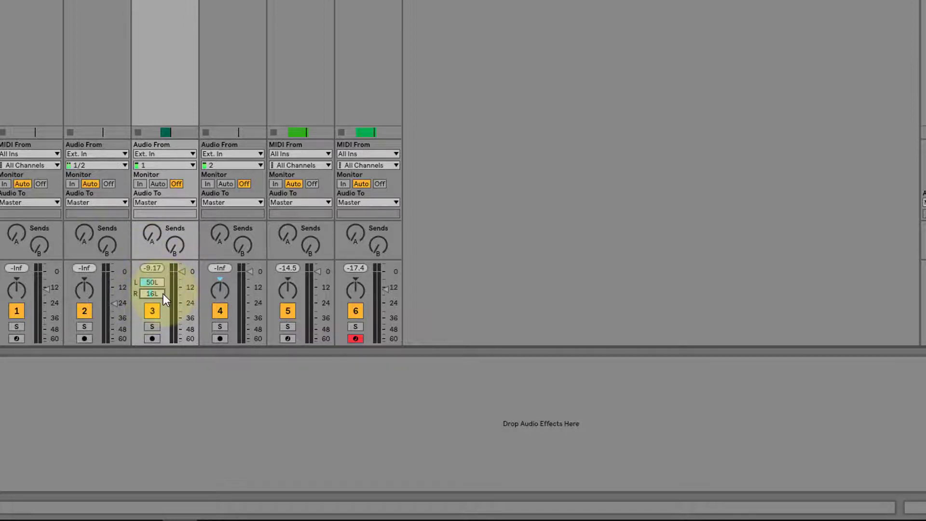
left_click(152, 282)
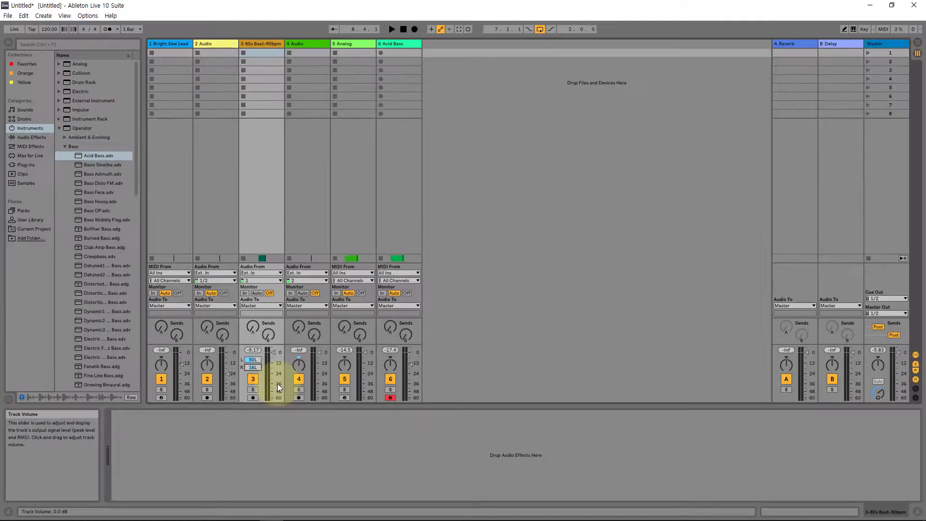
Step: Rename the 80s Beat-90bpm track as 드럼 and return to Arrangement View
left_click(255, 149)
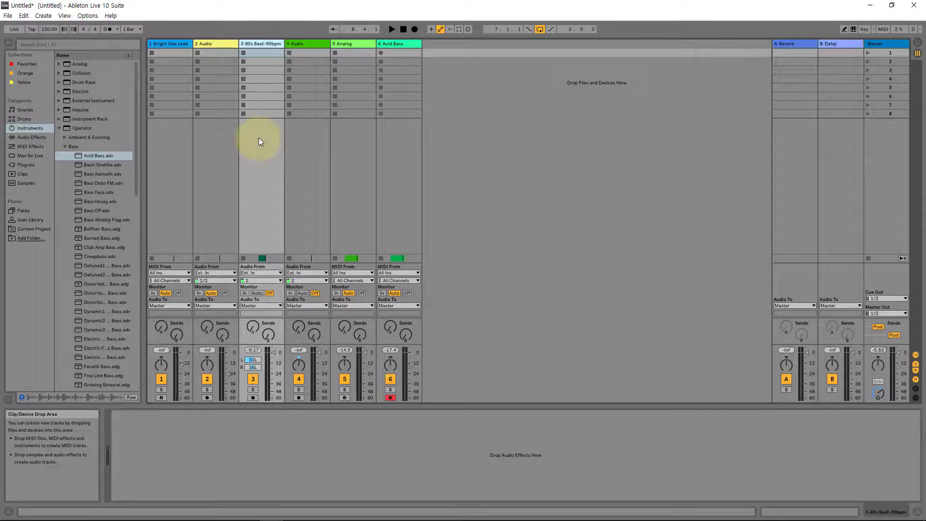
key("ctrl+r")
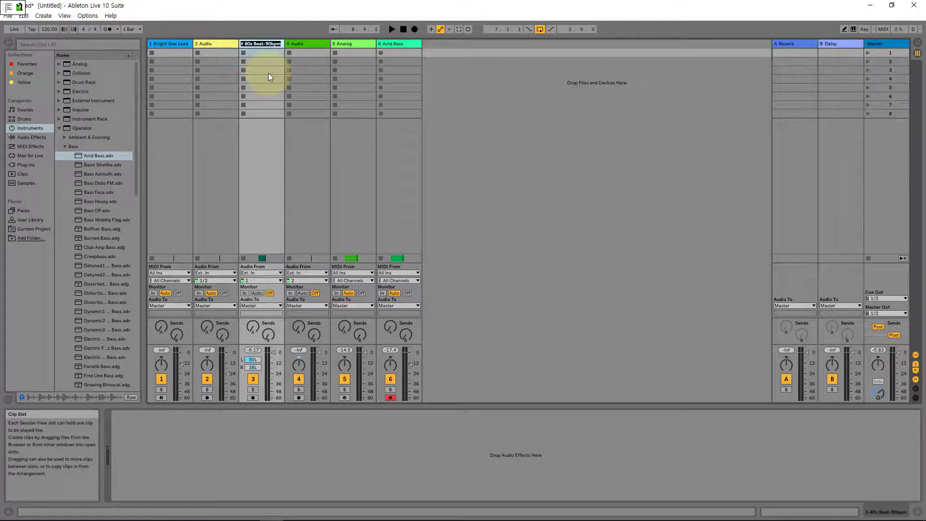
type("Emfja")
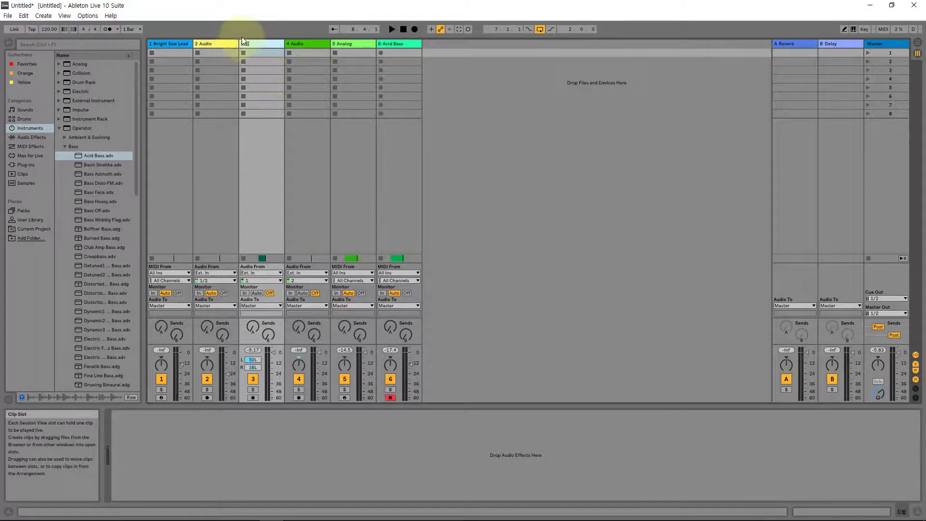
key("Return")
key("Tab")
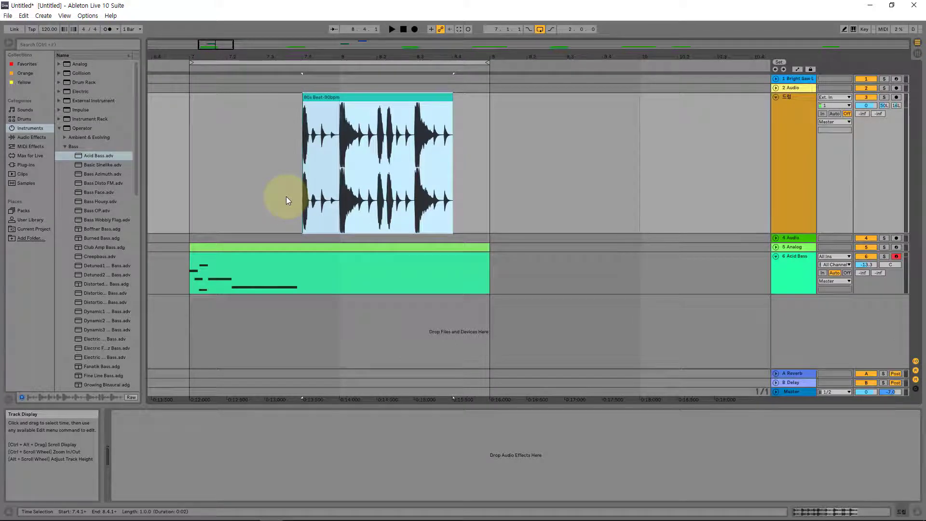
Step: Open the Export Audio/Video settings for the selected drum clip and examine the MP3 encoding option
key("ctrl+shift+r")
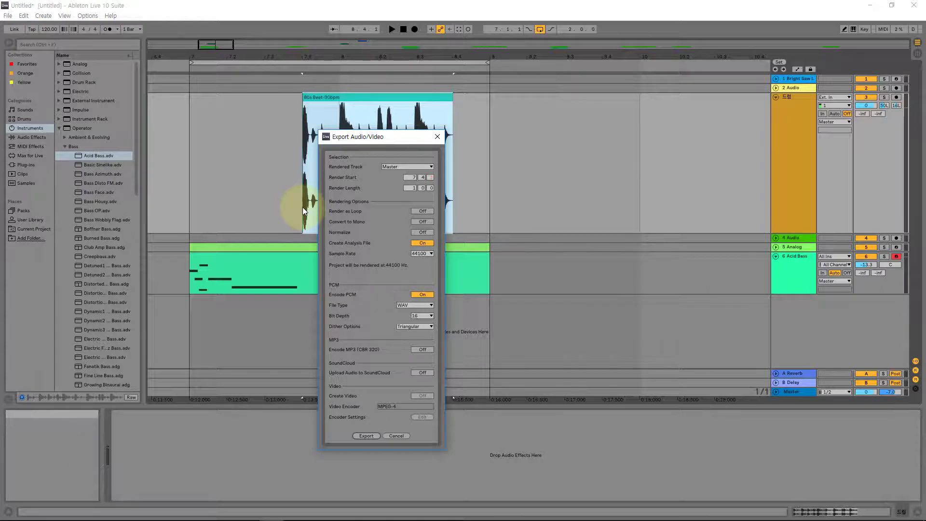
left_click_drag(372, 137, 254, 80)
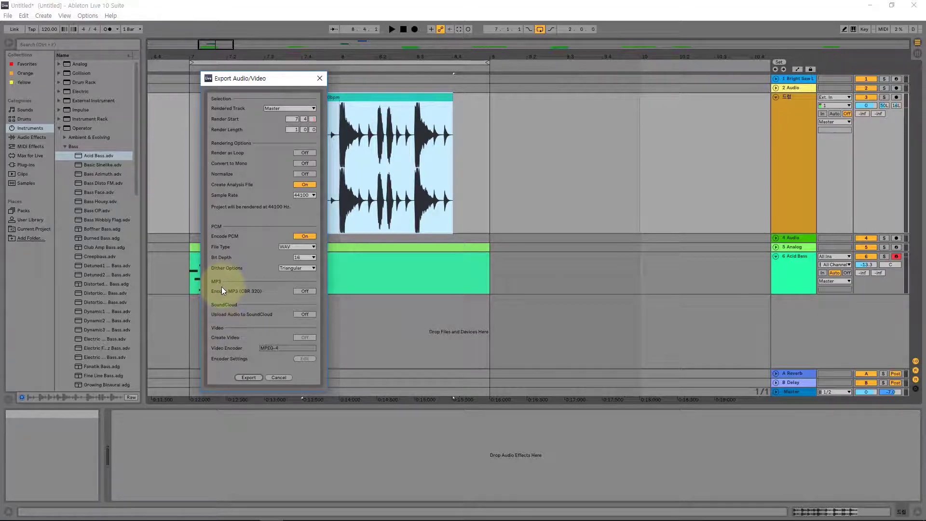
left_click(297, 290)
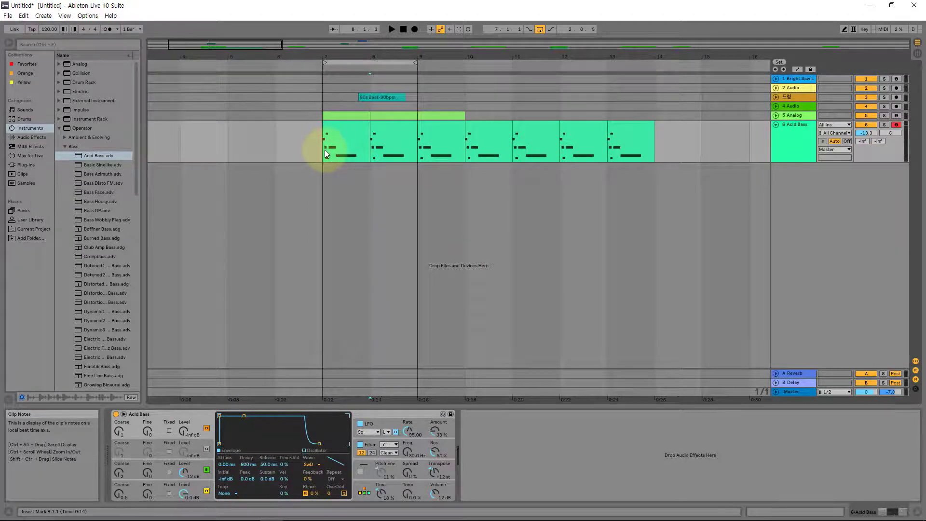
Step: Select the first two clips on the Acid Bass track, covering bars 7 and 8, and freeze the track
left_click_drag(325, 149, 409, 149)
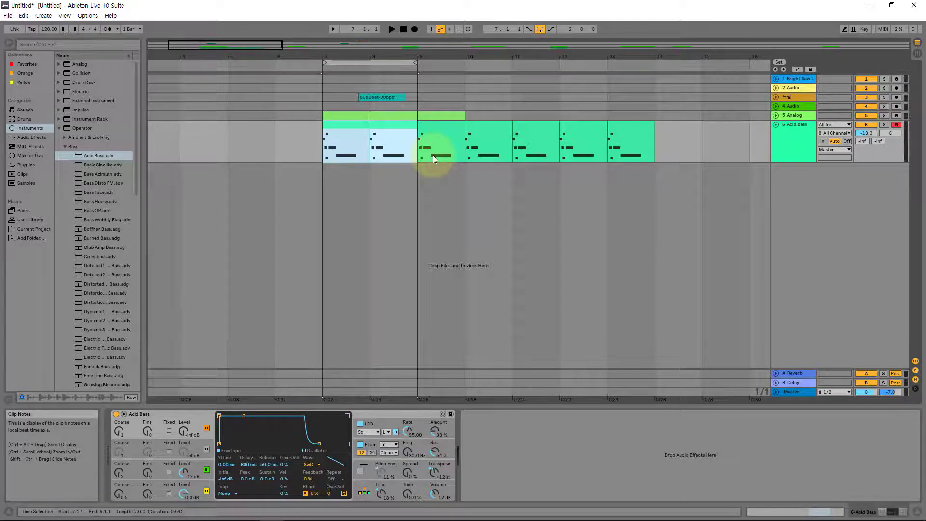
right_click(778, 136)
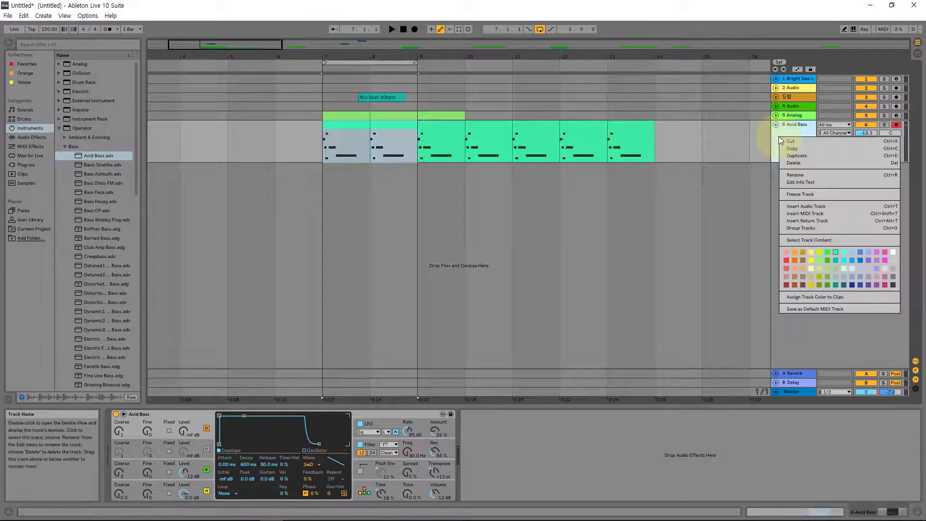
left_click(799, 196)
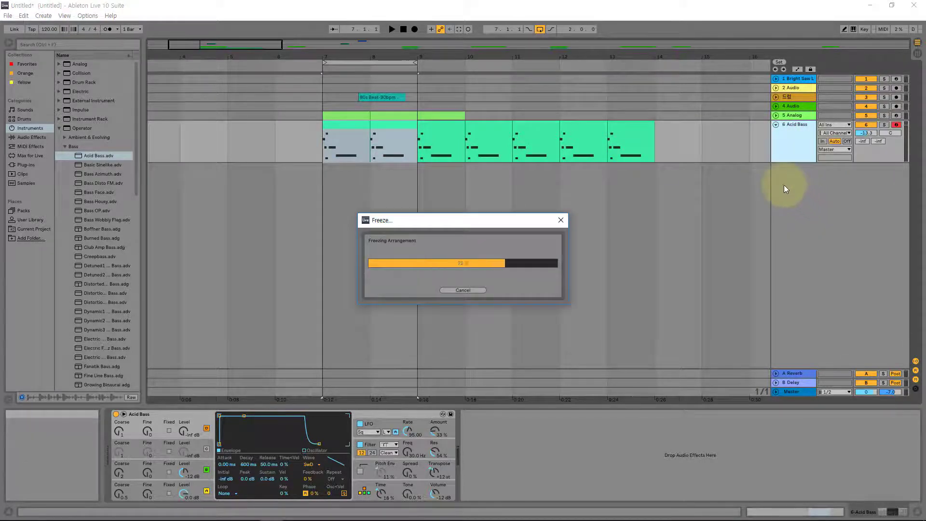
Step: Insert an audio track below Acid Bass and move the frozen clip at bar 7 onto it
right_click(789, 182)
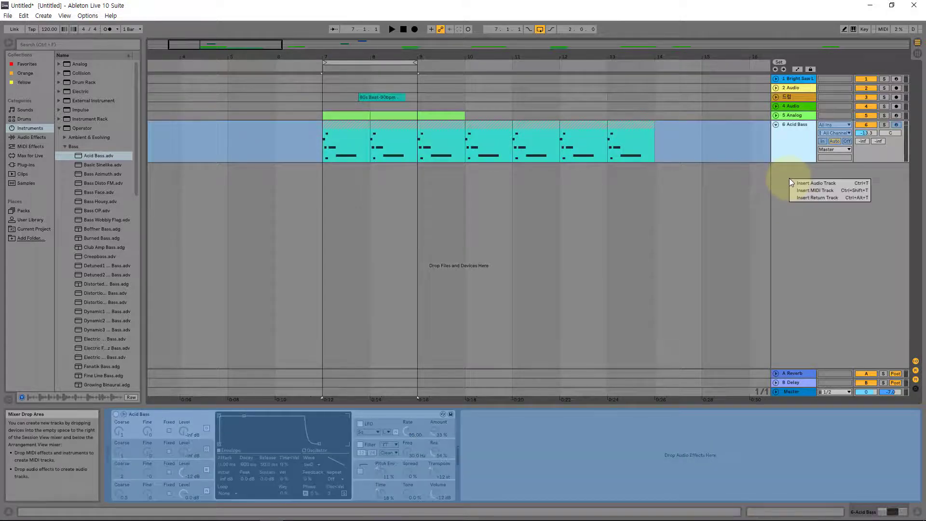
left_click(800, 181)
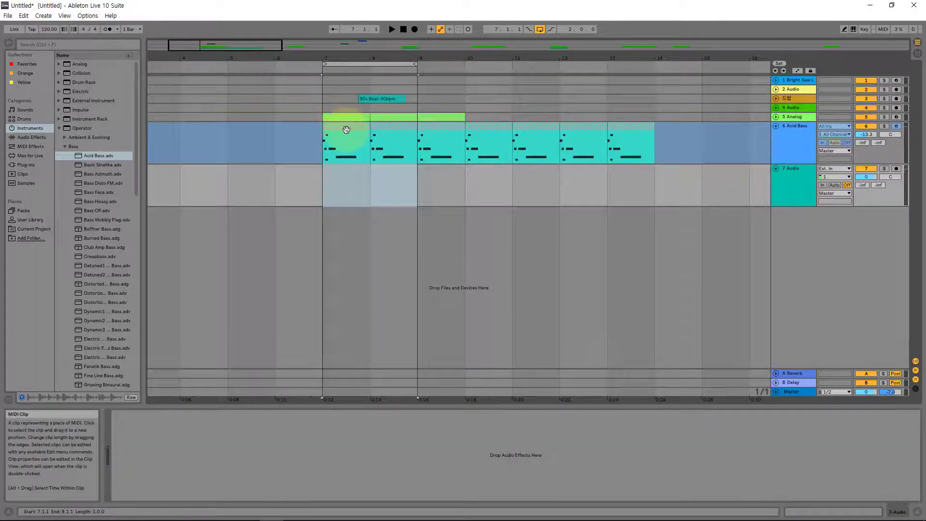
left_click_drag(343, 124, 347, 180)
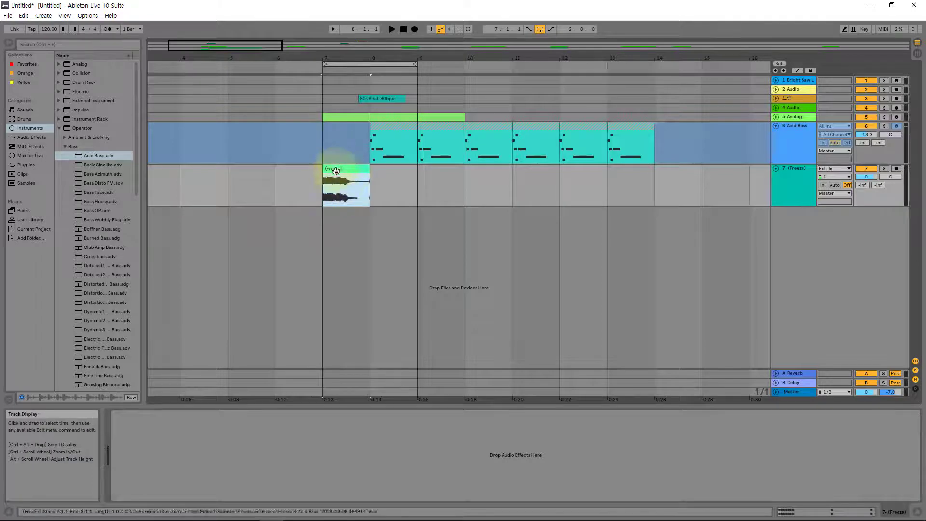
left_click(336, 195)
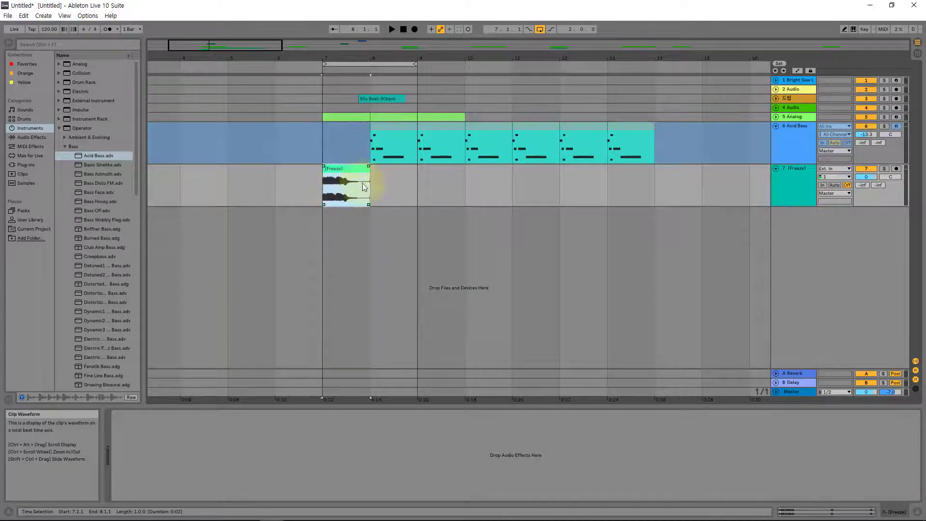
Step: Move the frozen Acid Bass clip at bar 8 into the empty area below the tracks to create a separate track
left_click(415, 160)
left_click(402, 129)
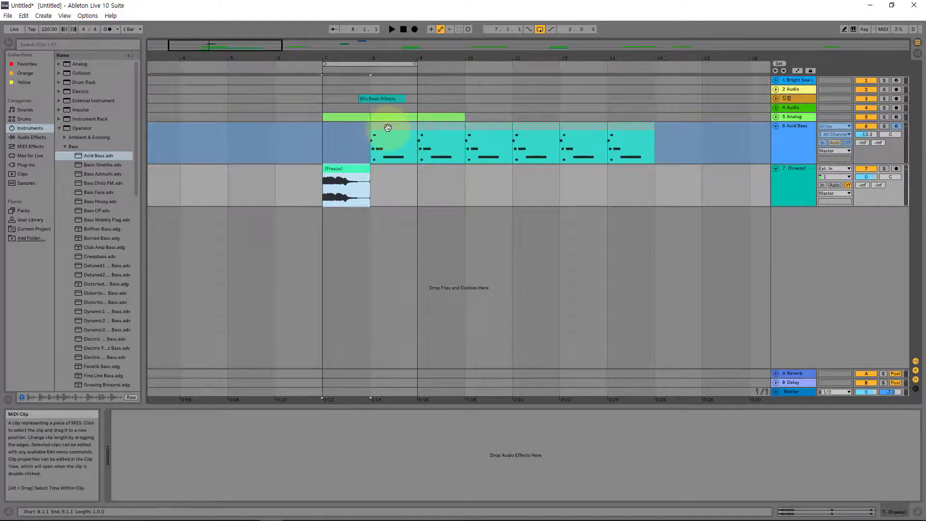
left_click_drag(401, 129, 398, 226)
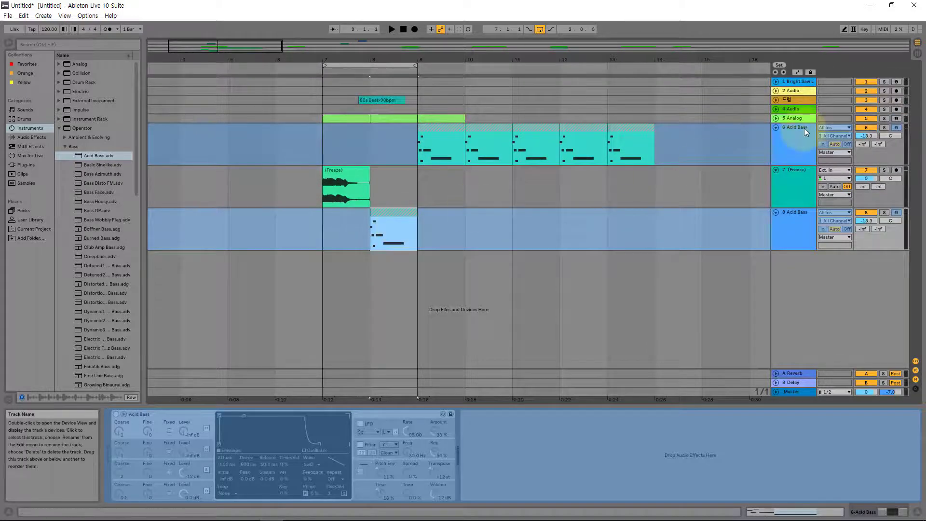
Step: Compare the two Acid Bass tracks and delete the lower one, track 8
left_click_drag(800, 137, 787, 163)
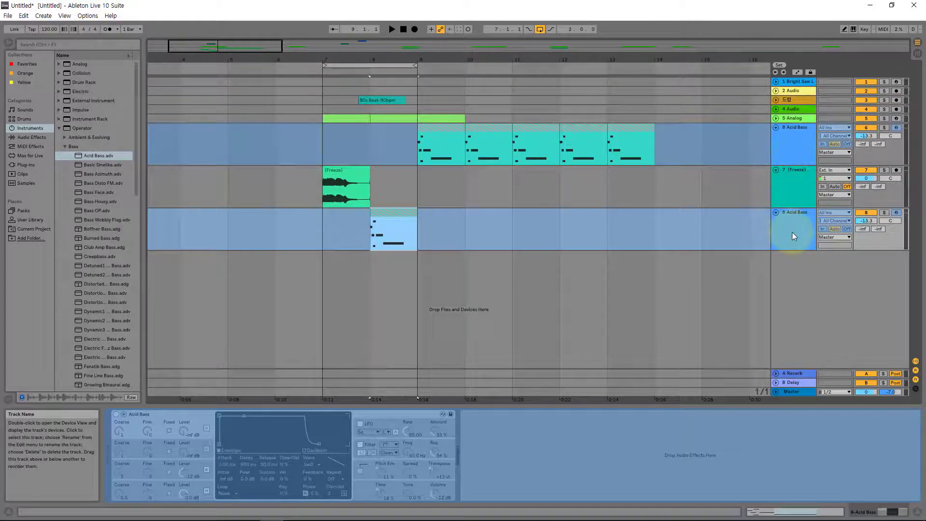
left_click_drag(792, 236, 723, 227)
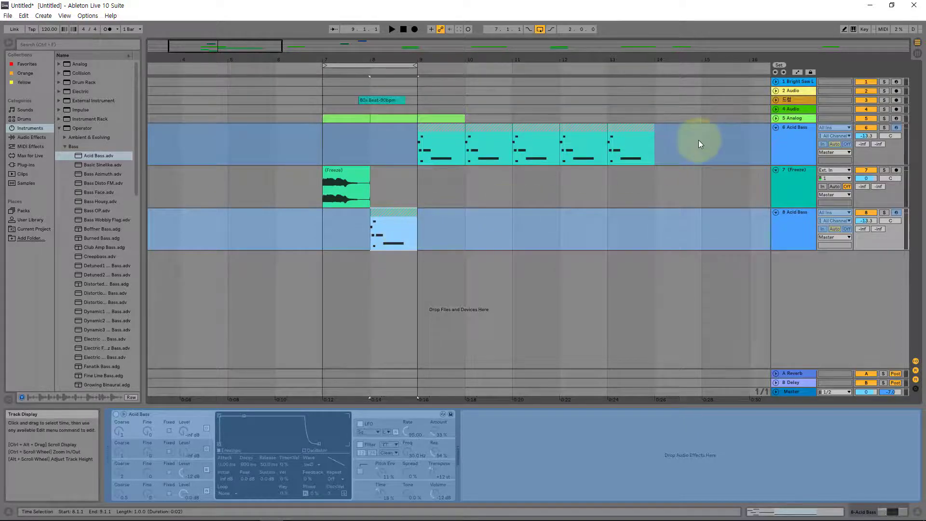
left_click(785, 140)
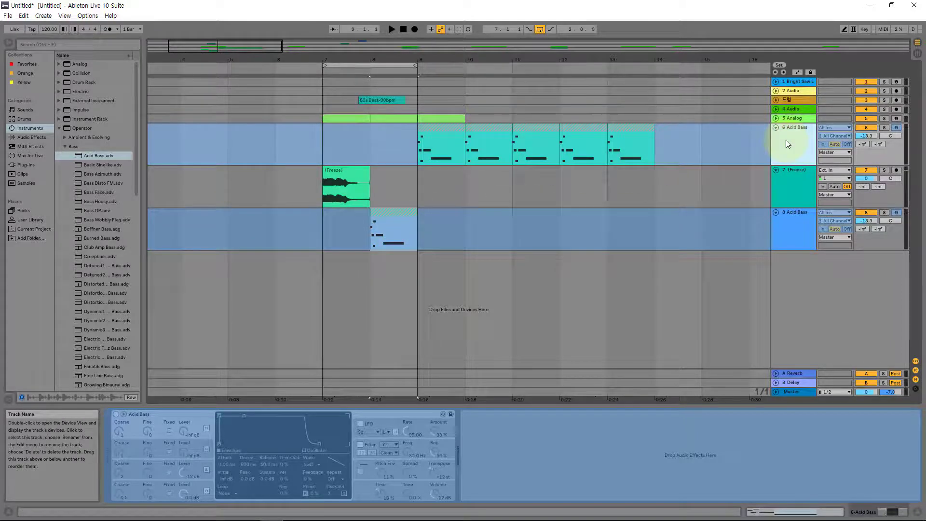
left_click(797, 213)
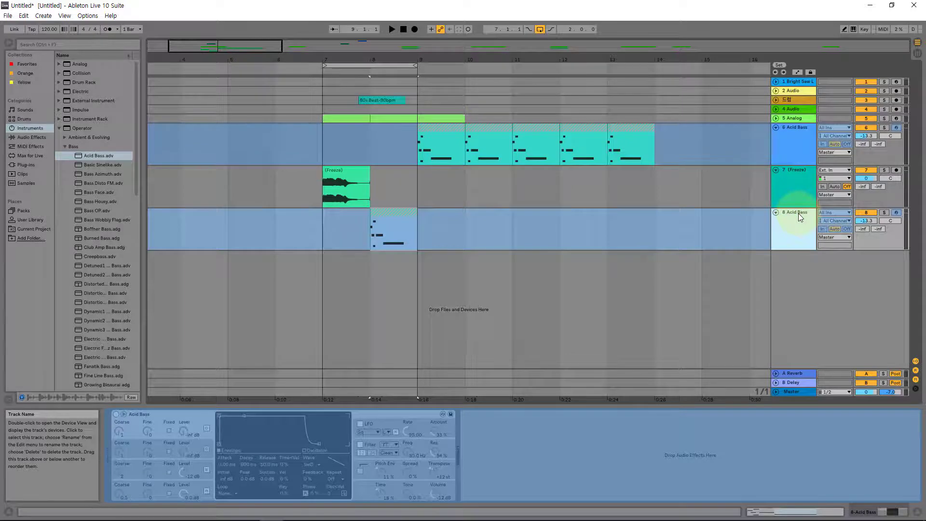
key("Delete")
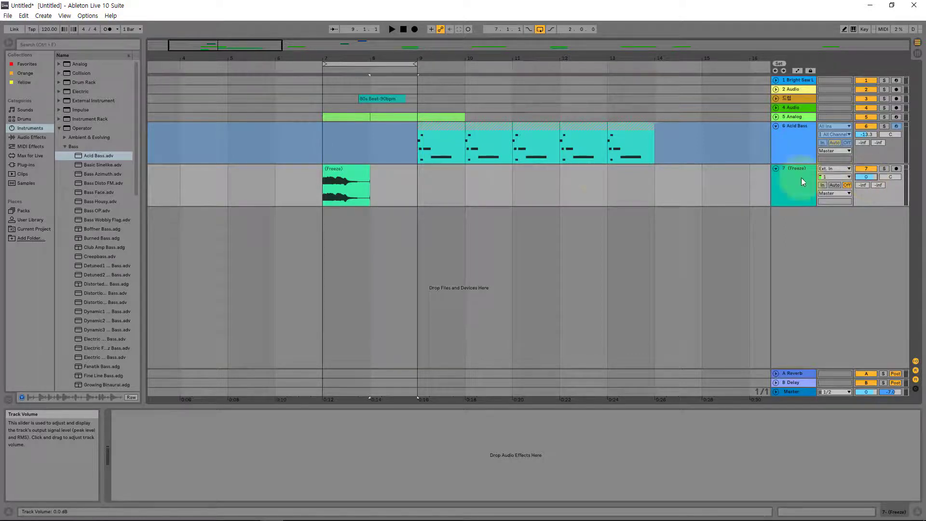
Step: Show automation and shape track 7's volume to dip to about -27 dB within the frozen clip and rise to about -1 dB at its end
left_click(319, 181)
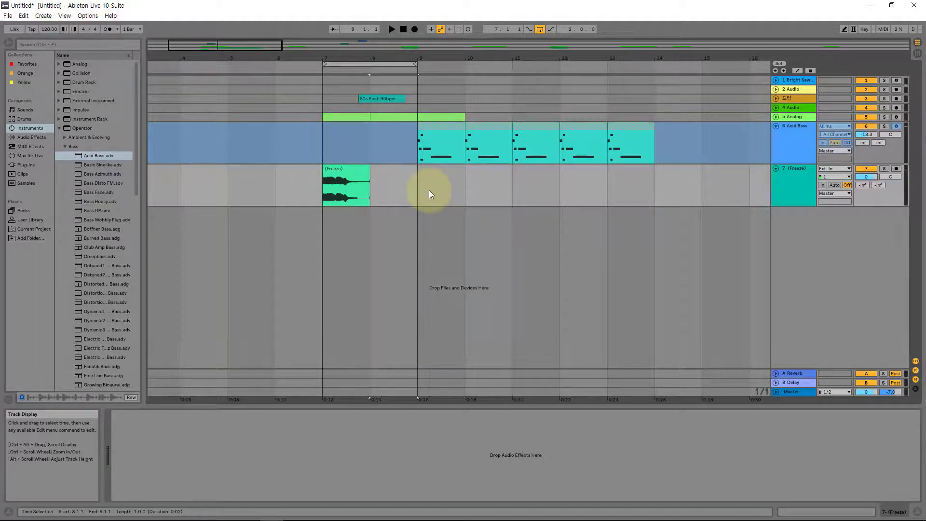
left_click(361, 193)
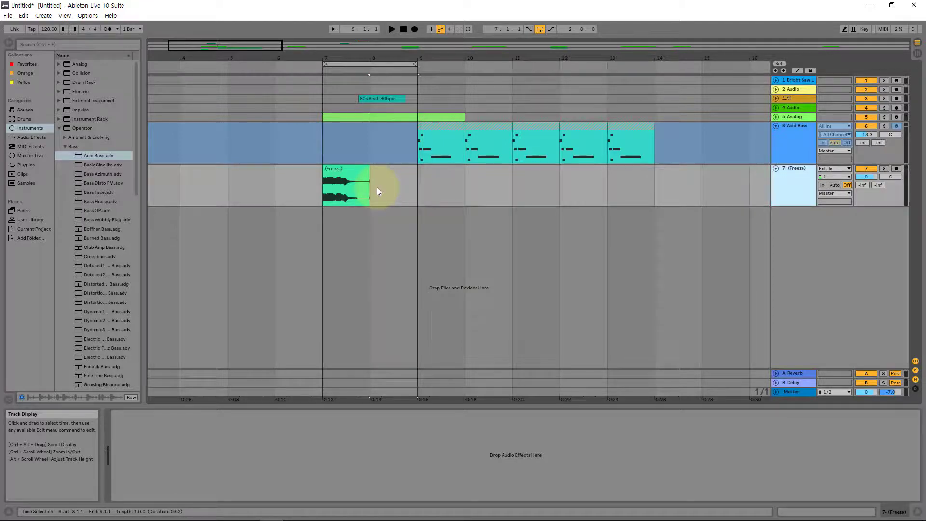
key("a")
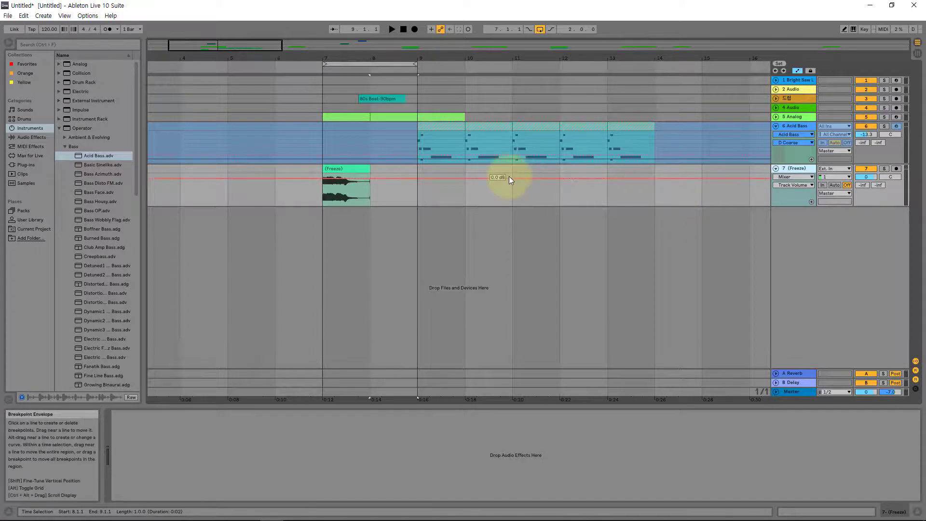
left_click(345, 177)
left_click(357, 178)
left_click_drag(359, 178, 369, 198)
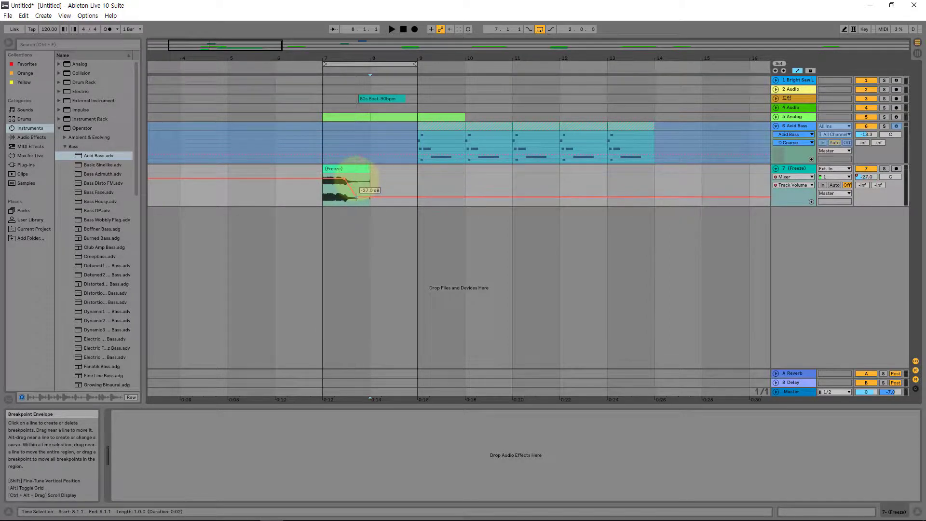
key("ctrl+z")
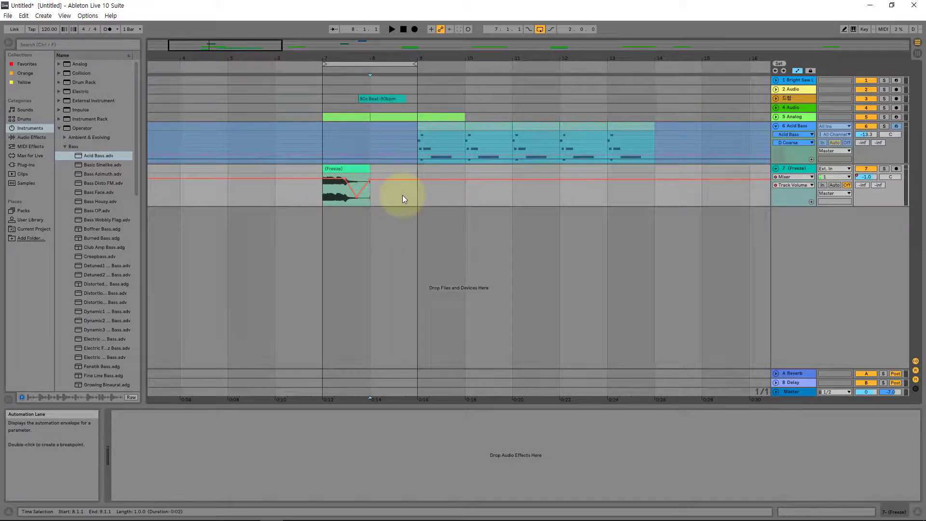
Step: Display track 7's panning automation and ramp it from center to about 44R at the end of the frozen clip
left_click(889, 177)
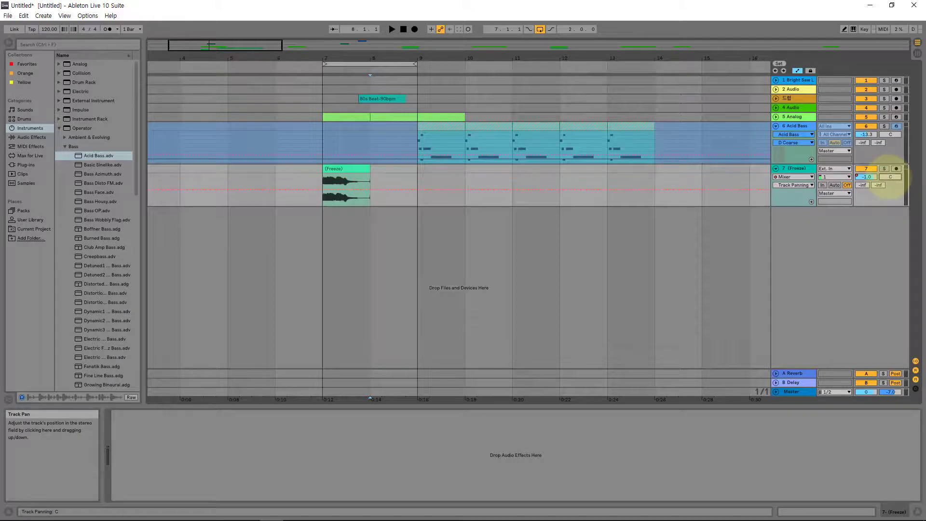
left_click(350, 188)
left_click_drag(367, 187, 369, 176)
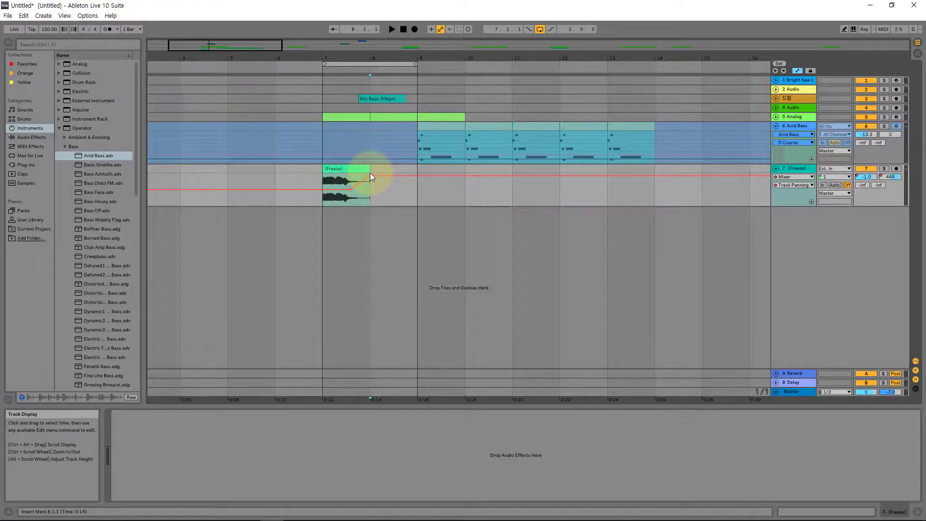
Step: Set the fixed grid to 1/8 and add zigzag panning breakpoints across the first half of track 7's frozen clip
right_click(762, 396)
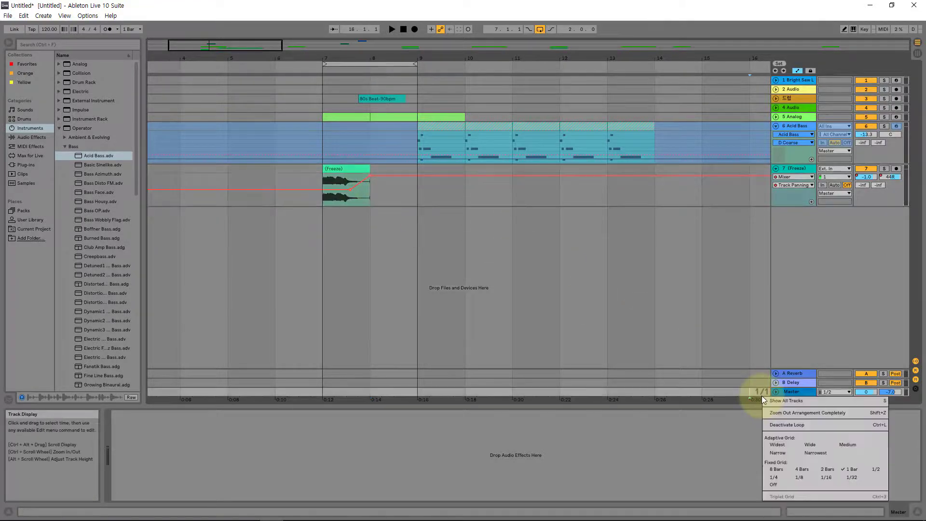
left_click(806, 476)
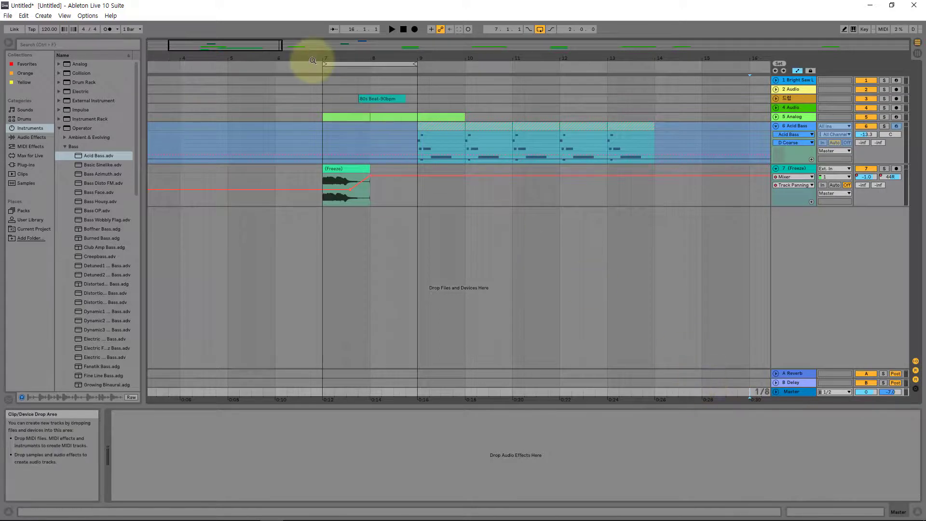
left_click_drag(313, 60, 318, 120)
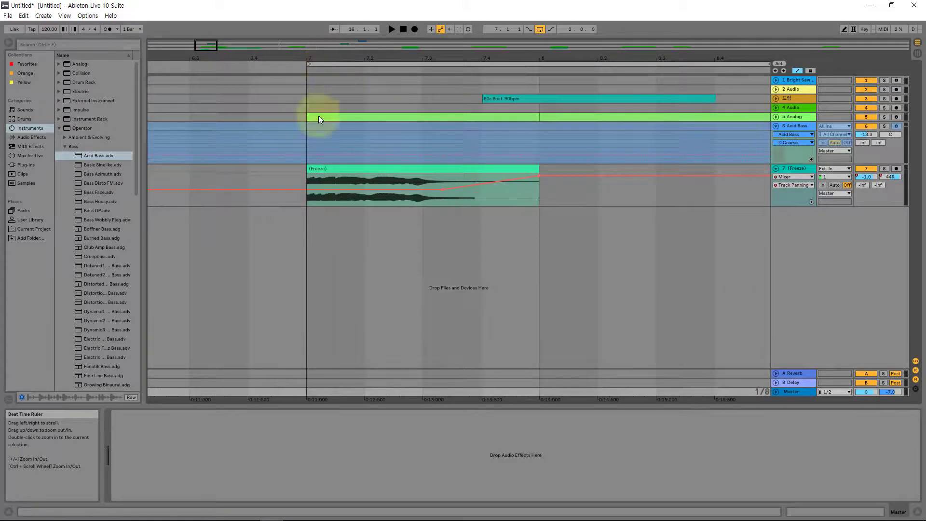
left_click(307, 192)
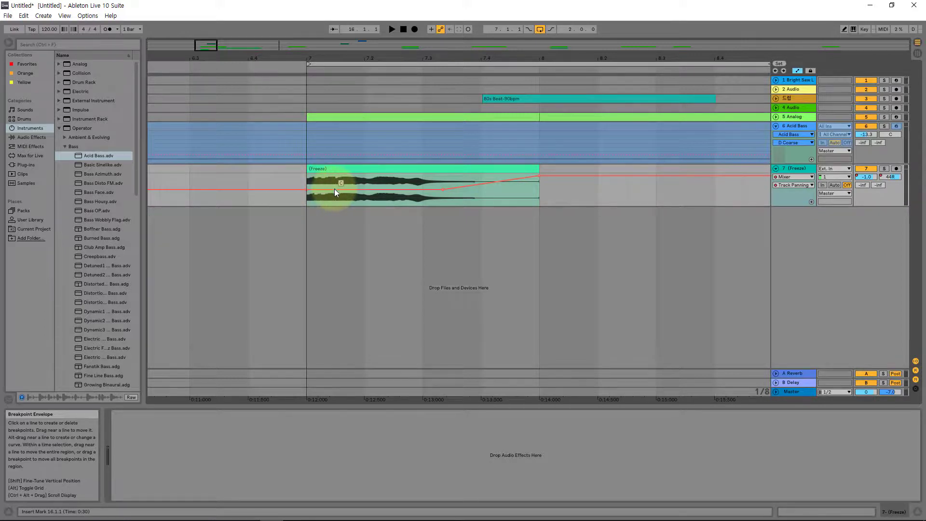
left_click_drag(334, 189, 389, 188)
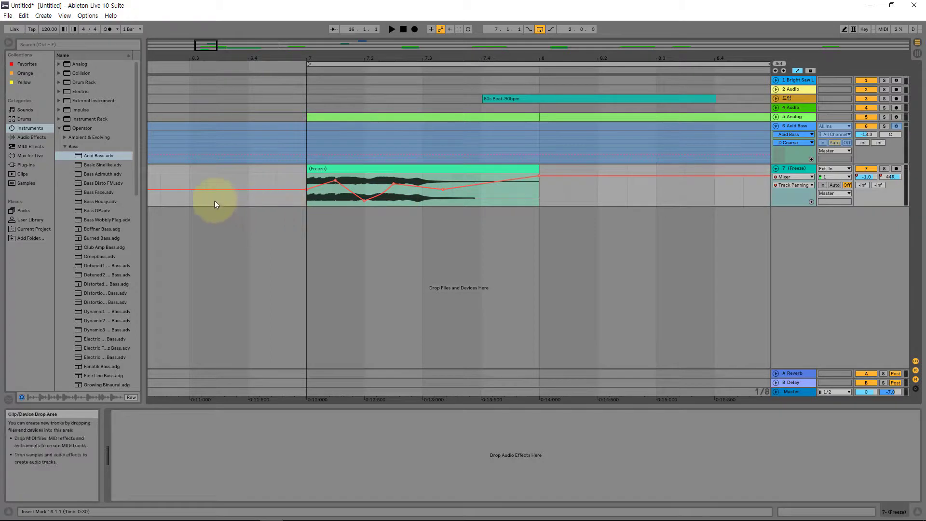
Step: Add alternating high and low panning breakpoints on track 7 in the empty space between 6.3 and bar 7
double_click(208, 181)
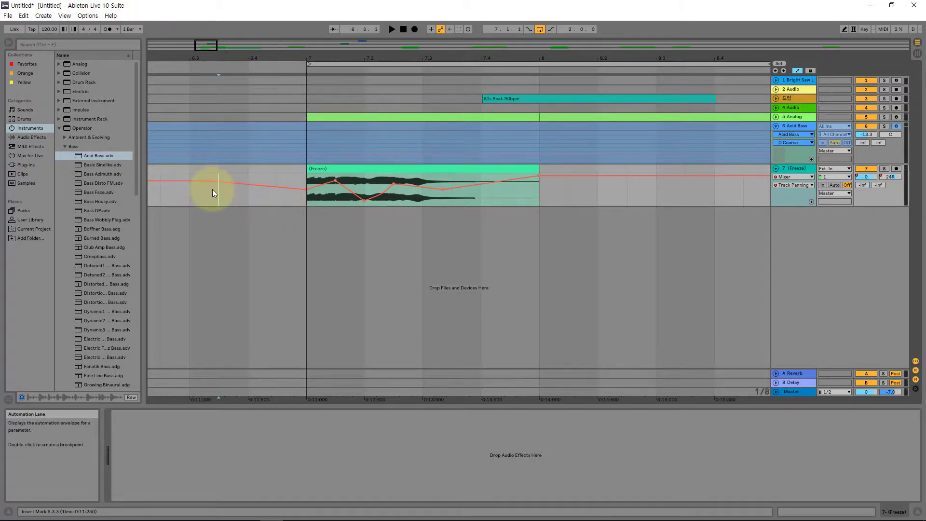
double_click(226, 192)
double_click(248, 181)
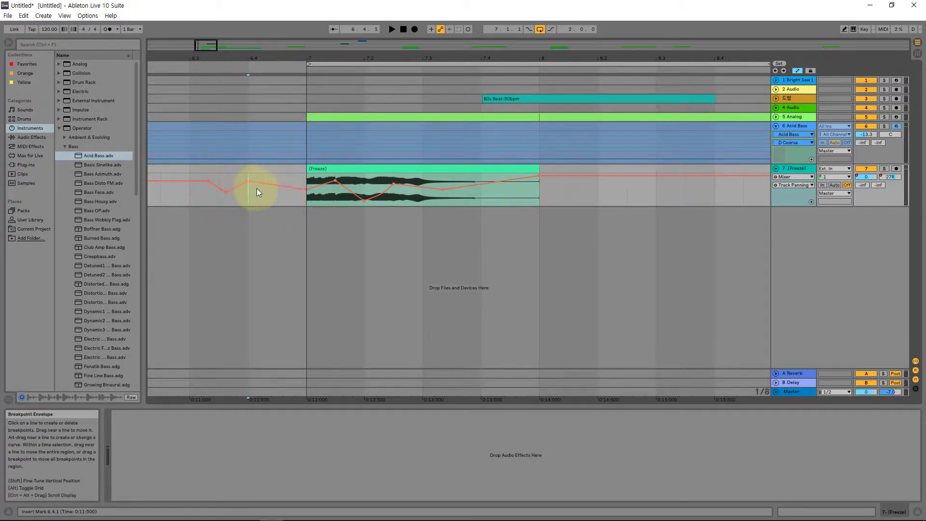
double_click(261, 193)
double_click(276, 183)
double_click(284, 193)
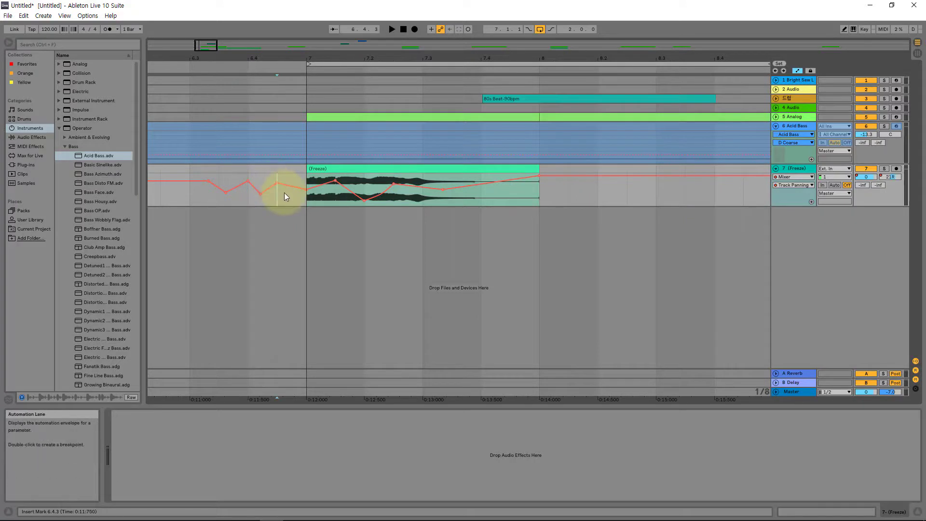